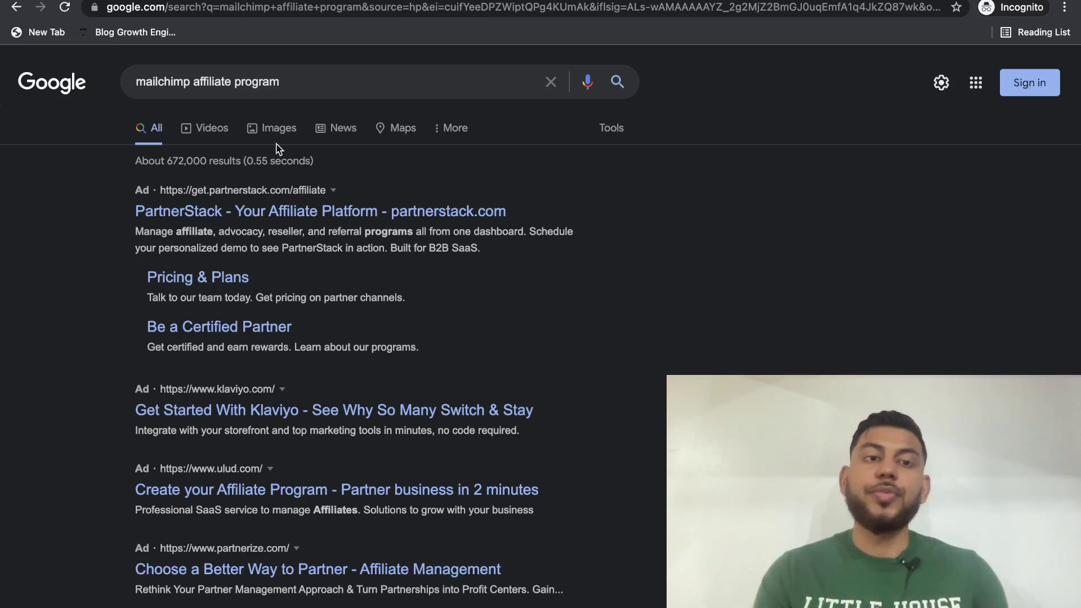
Step: Scroll the 'mailchimp affiliate program' results and select the AffiliBuddy result's address and title
scroll(431, 226, down, 2)
scroll(438, 235, down, 5)
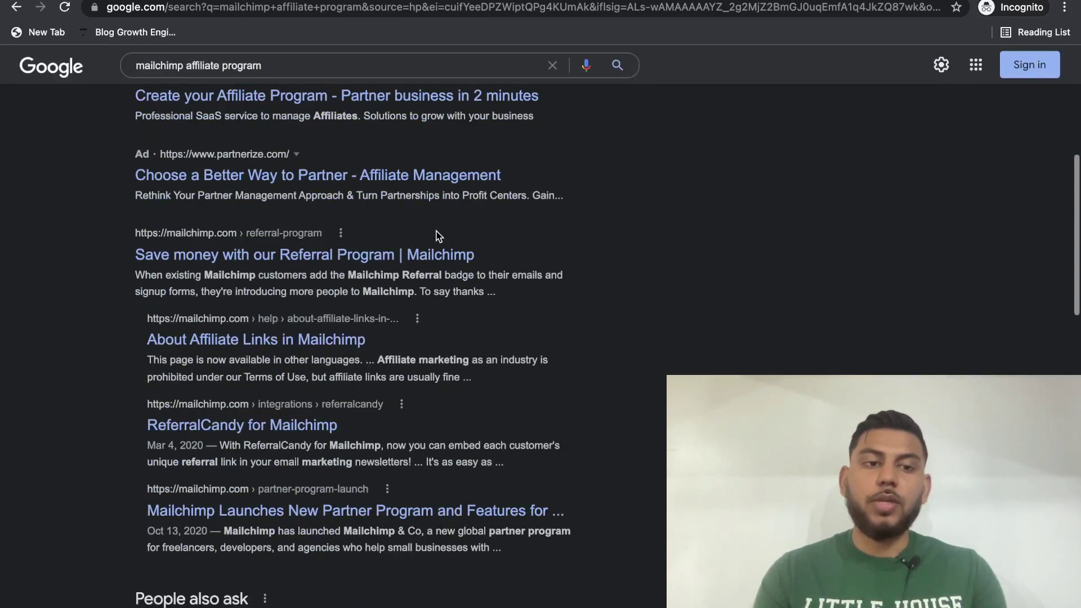
scroll(449, 285, down, 1)
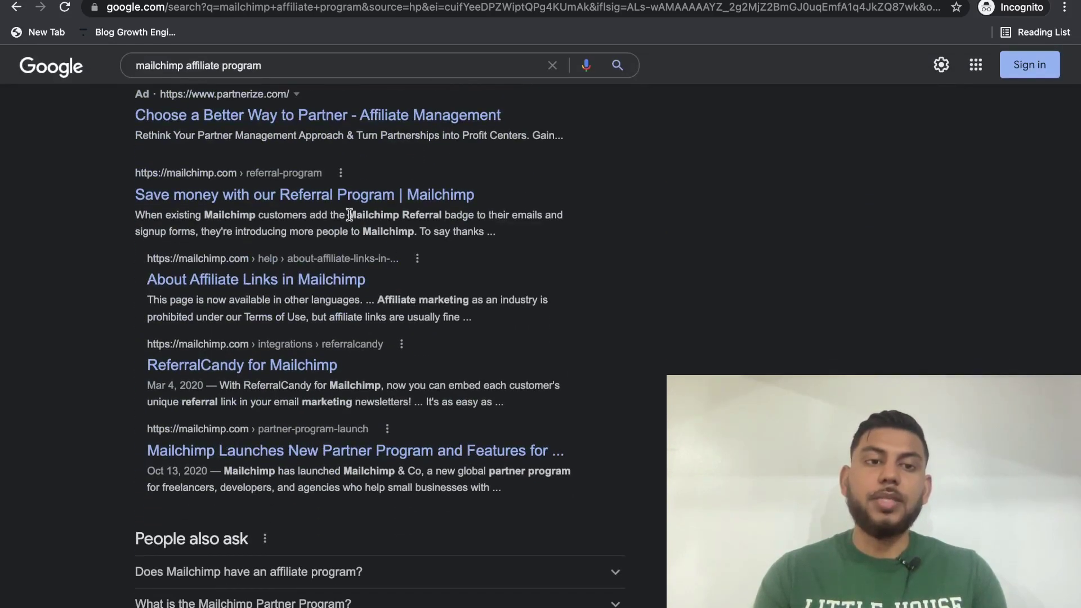
scroll(379, 352, down, 9)
scroll(344, 281, down, 2)
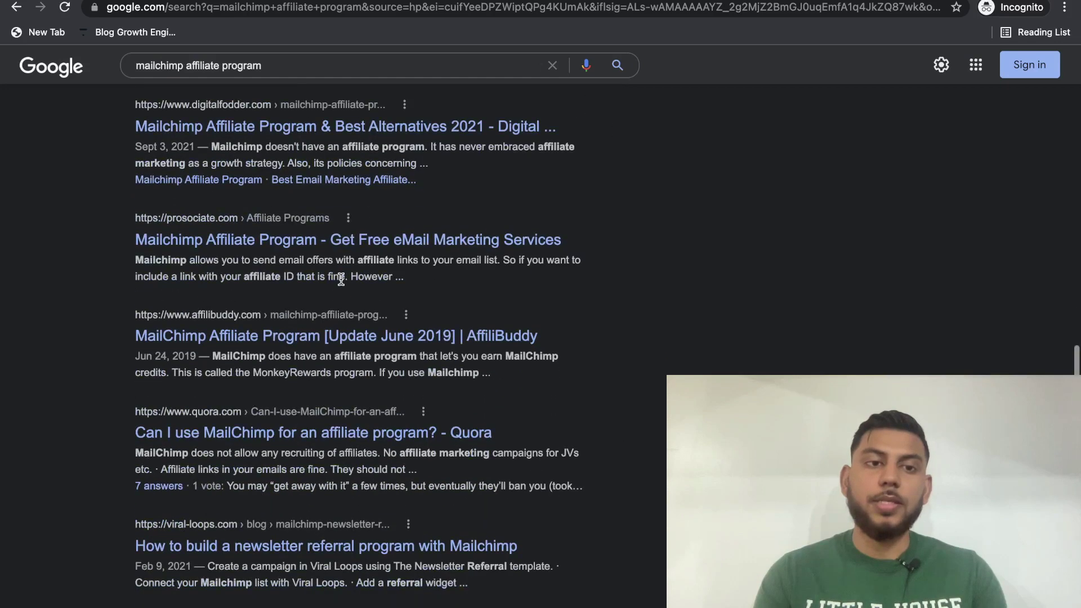
scroll(488, 290, down, 1)
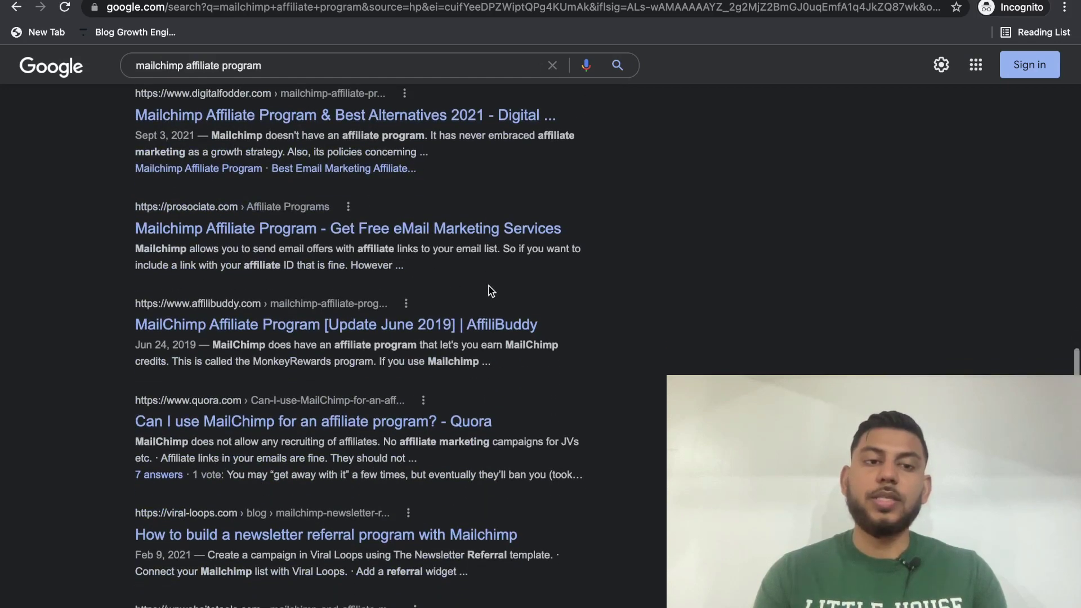
scroll(416, 332, down, 2)
scroll(398, 355, down, 2)
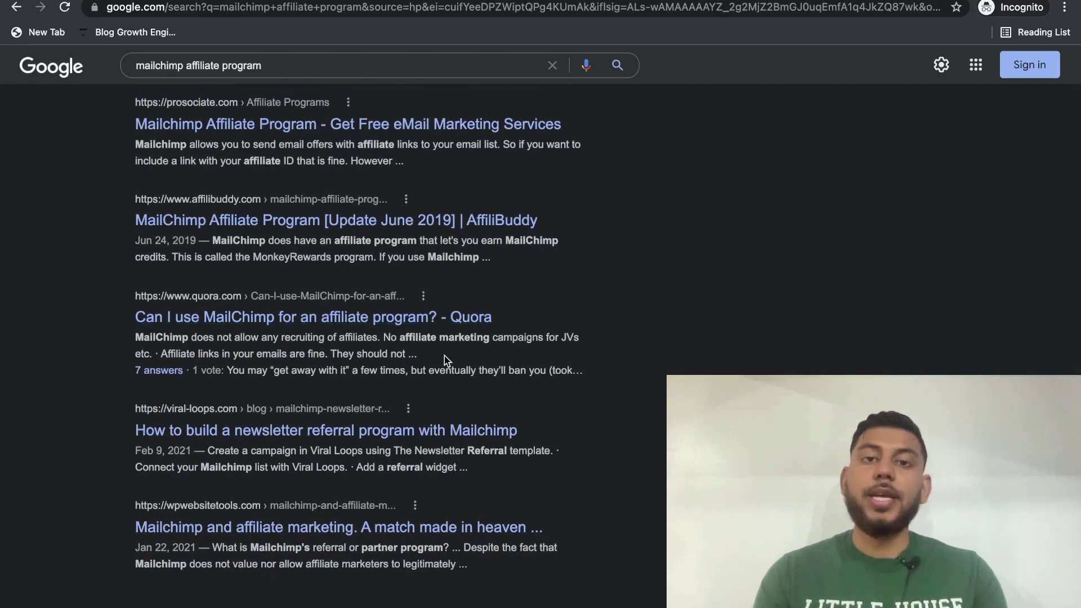
drag(135, 212, 410, 258)
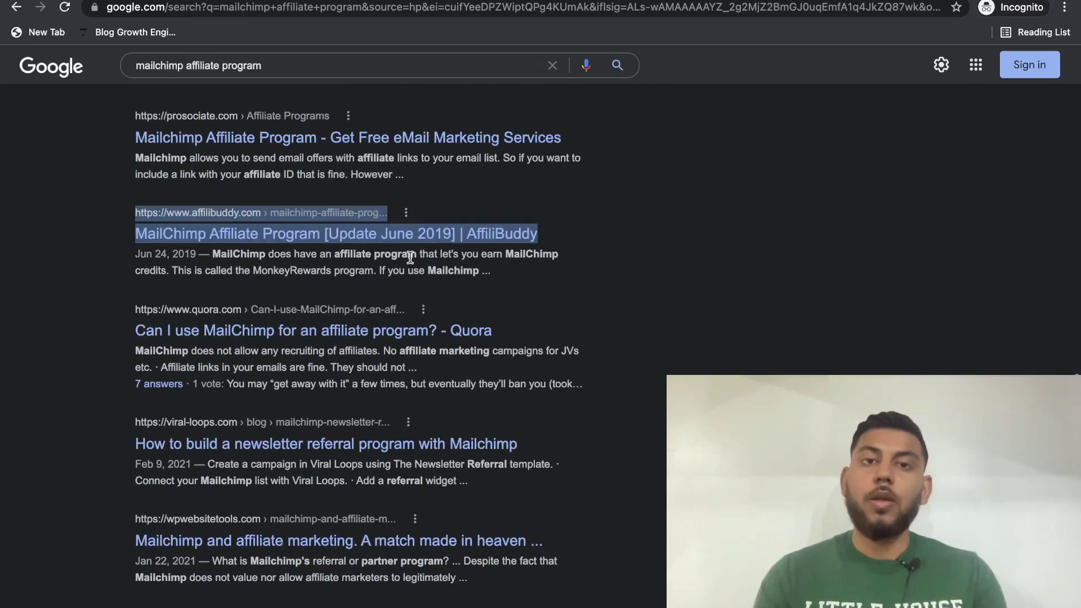
scroll(412, 372, down, 12)
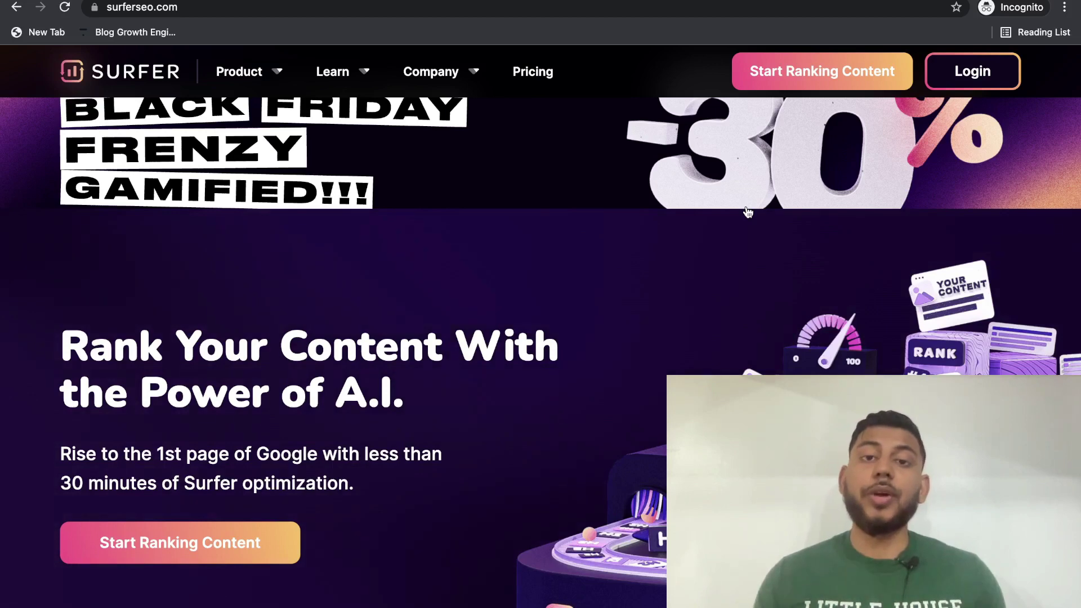
Step: Jump from the Surfer SEO homepage banner to the pricing plans
click(748, 212)
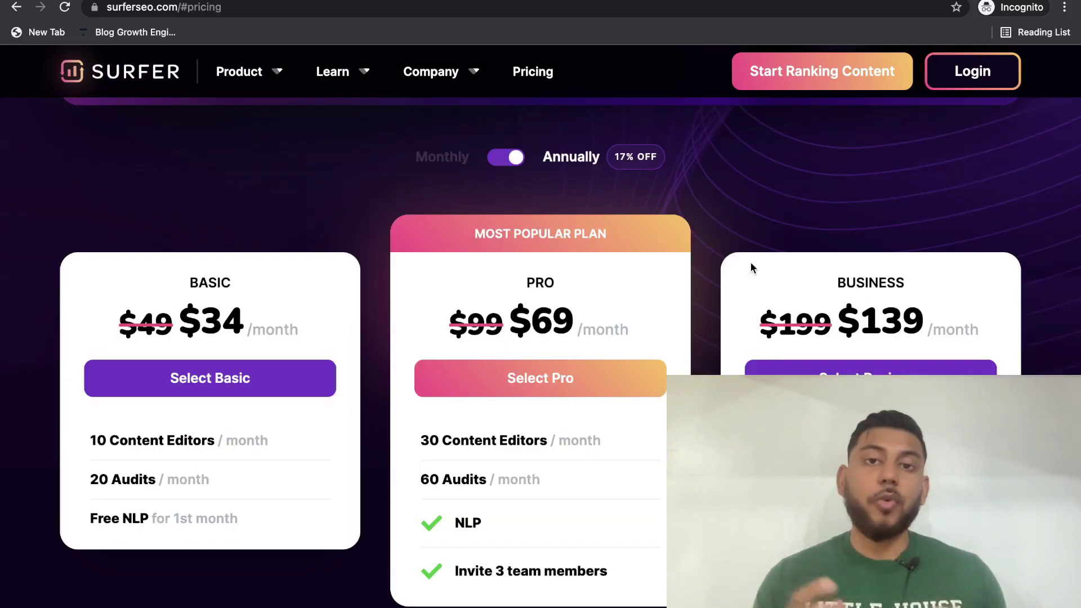
scroll(751, 262, down, 1)
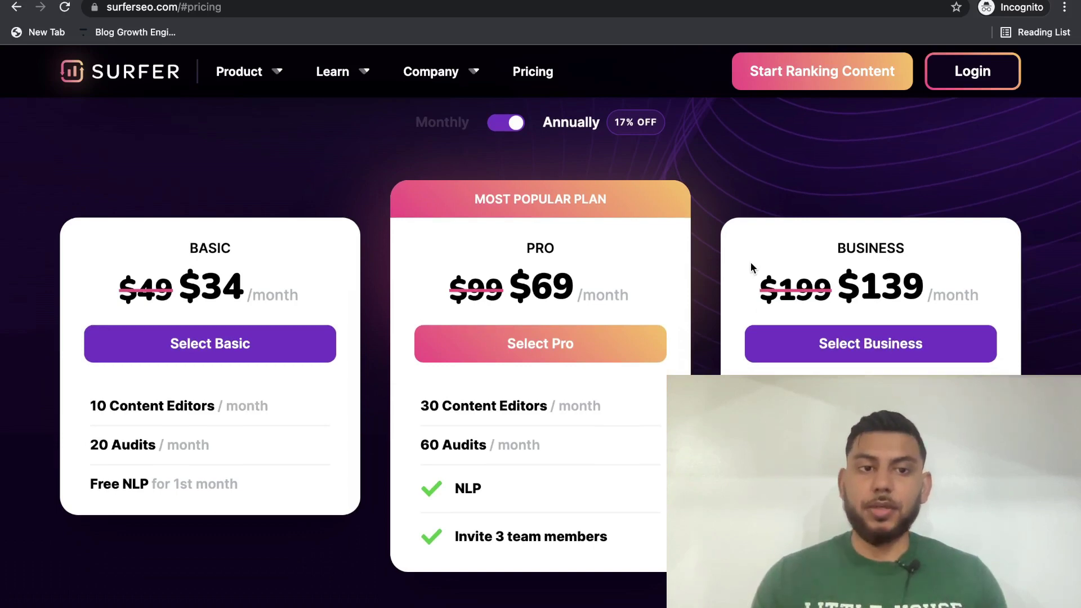
scroll(751, 262, down, 1)
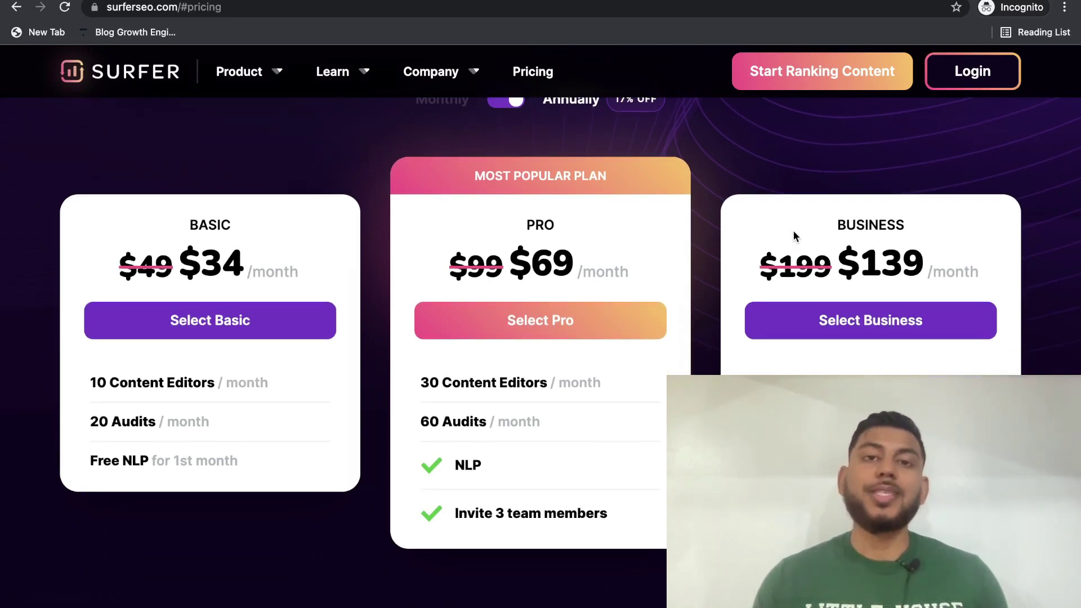
scroll(793, 229, up, 1)
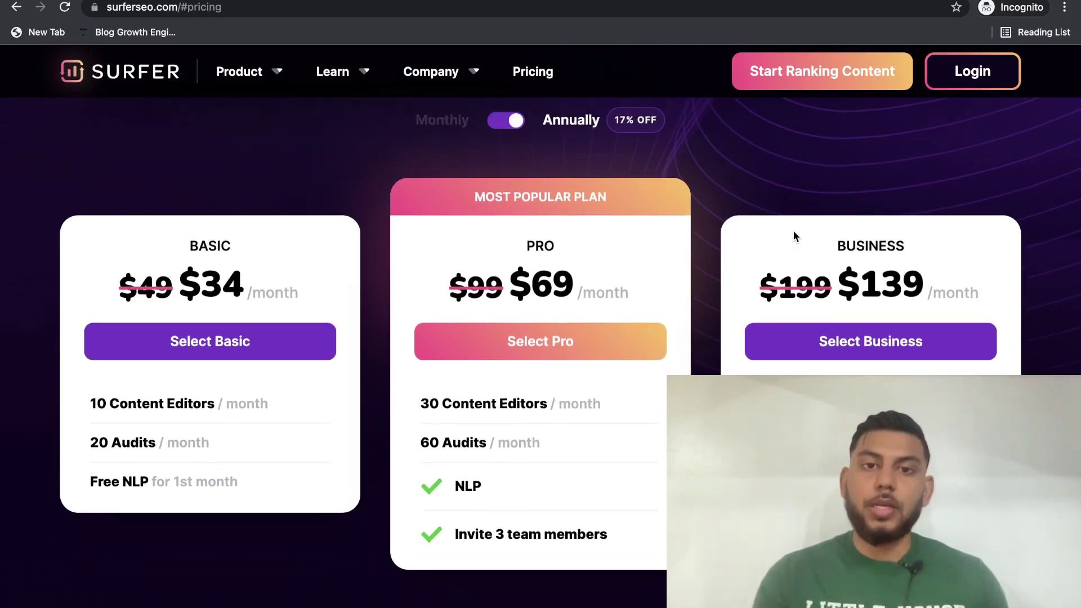
Step: Compare monthly billing, then return to annual: Basic $34, Pro $69, Business $139
click(506, 125)
scroll(463, 231, down, 1)
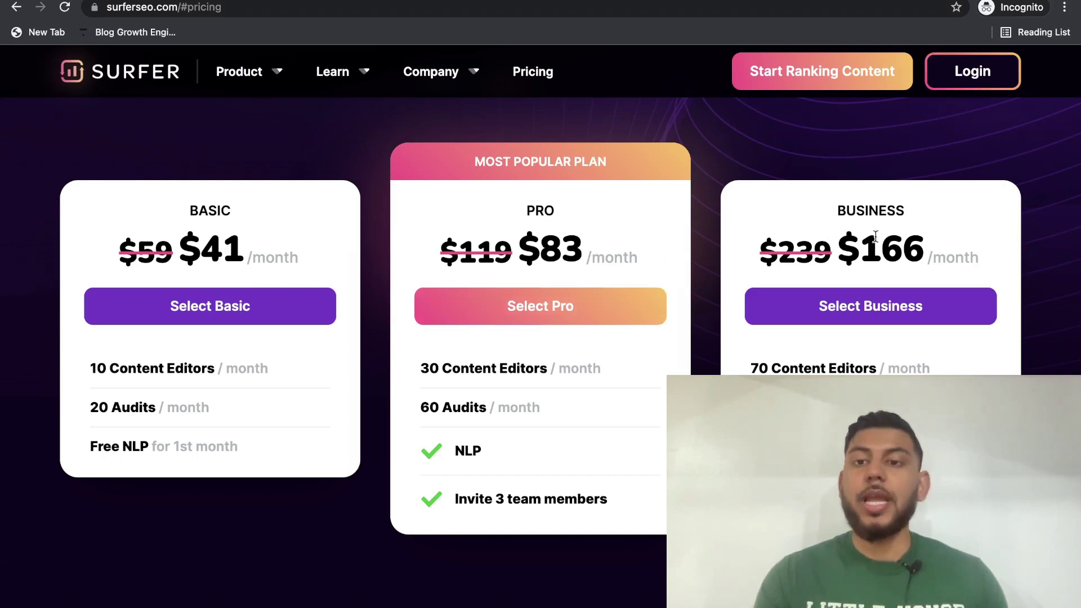
scroll(870, 248, down, 1)
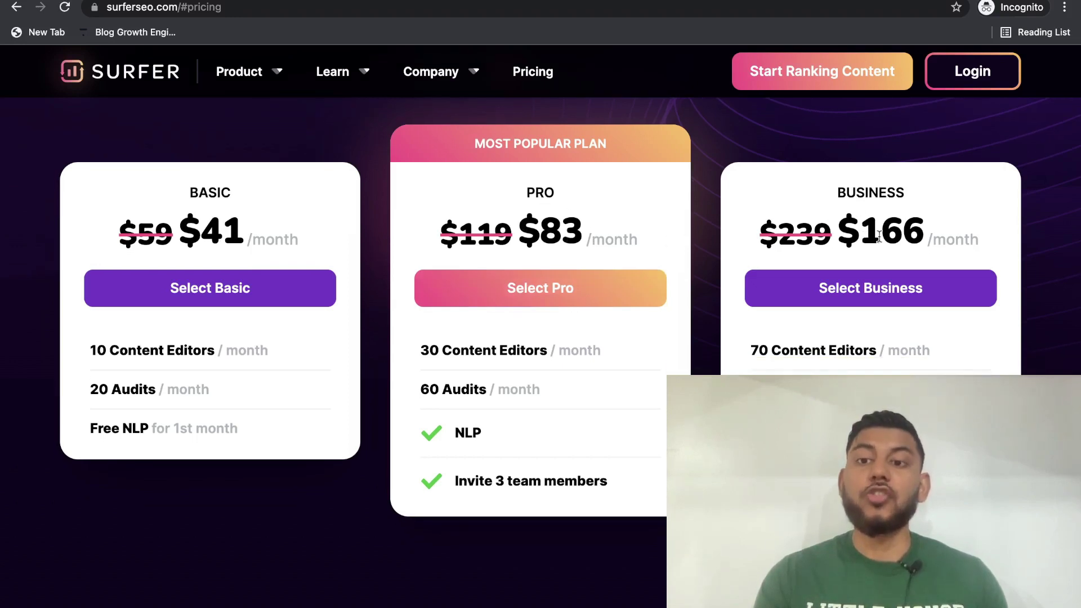
scroll(687, 164, up, 2)
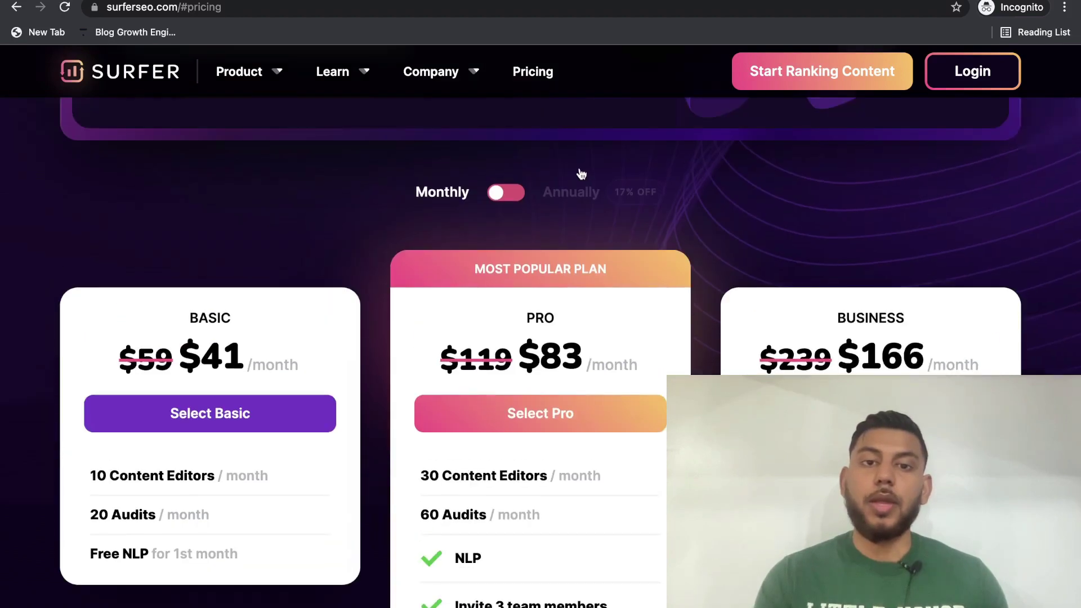
click(597, 195)
scroll(580, 203, down, 2)
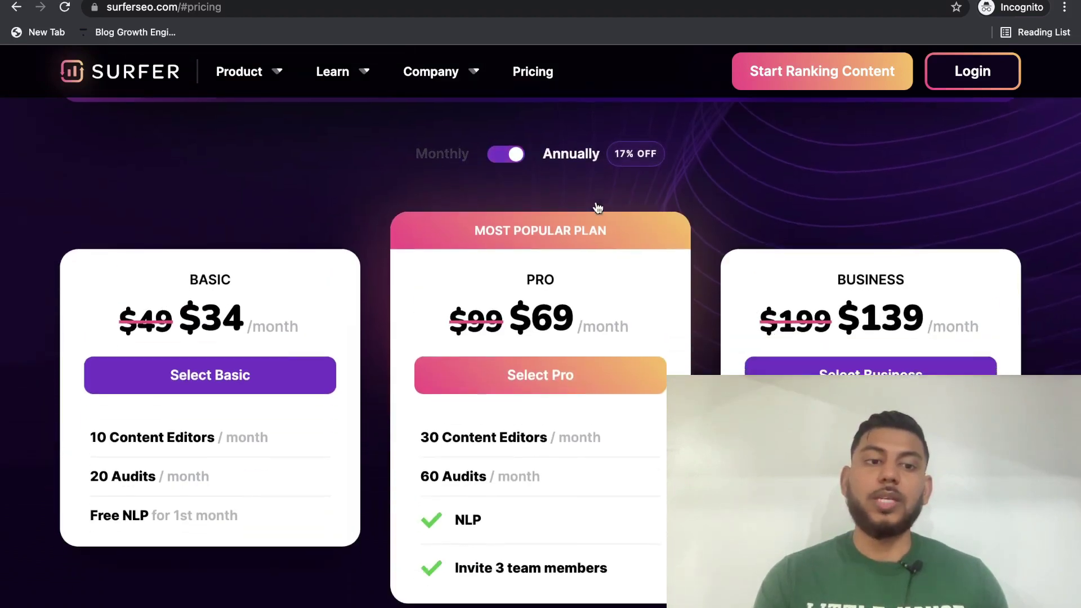
scroll(247, 298, down, 1)
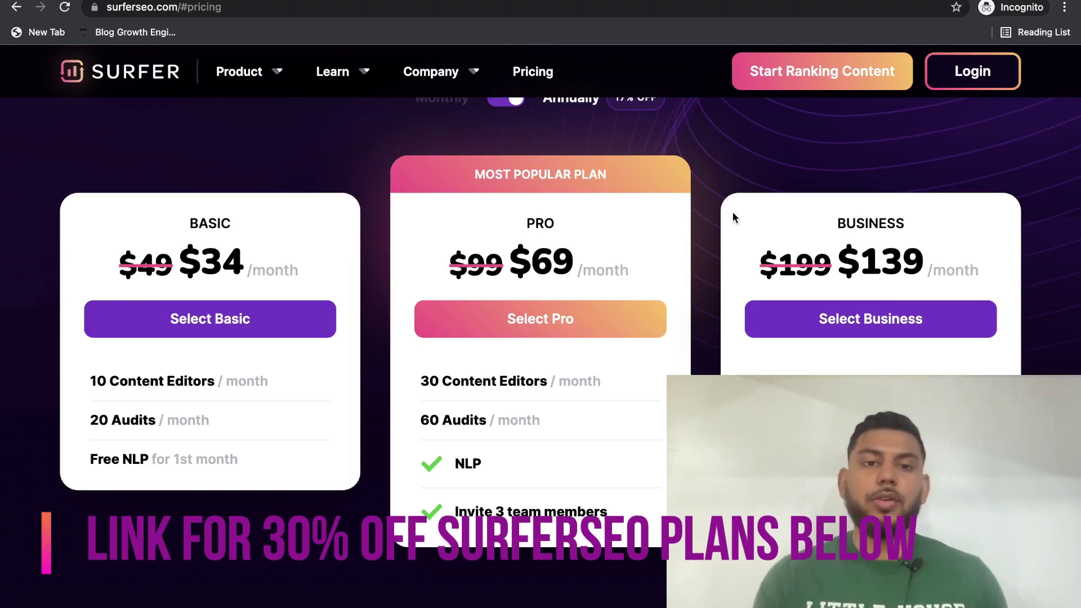
Step: Show monthly prices ($41, $83, $166) and mark the 10 Content Editors and 20 Audits limits
scroll(553, 219, up, 1)
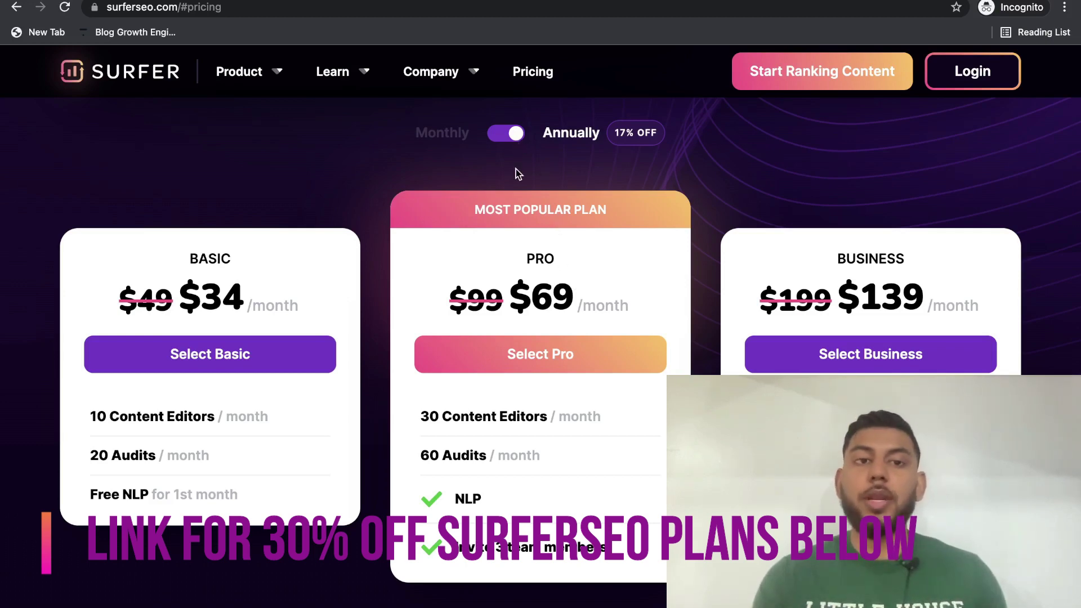
click(507, 135)
scroll(272, 353, down, 2)
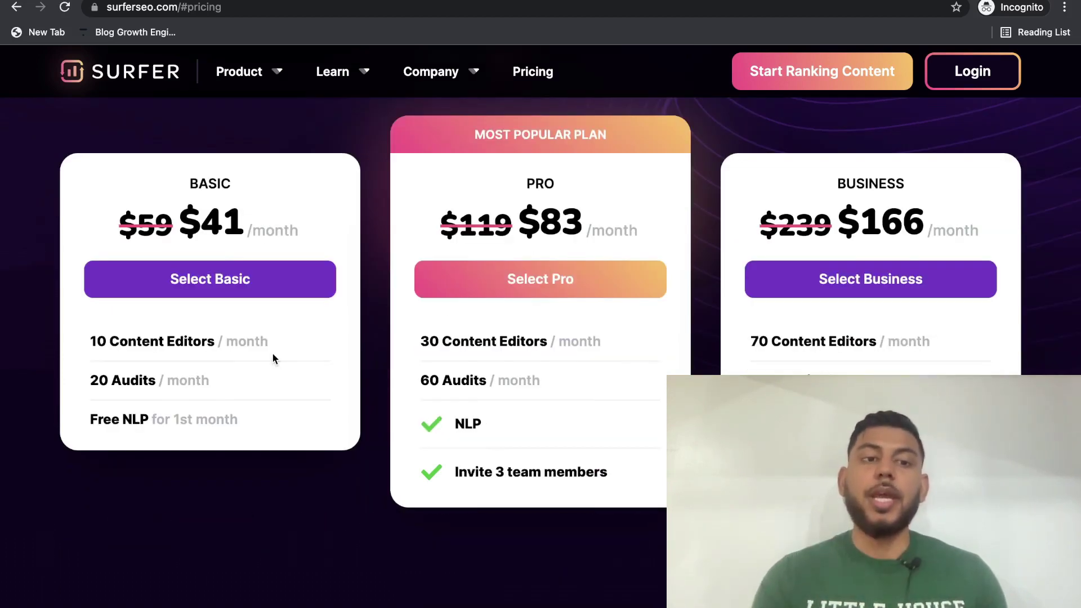
triple_click(169, 341)
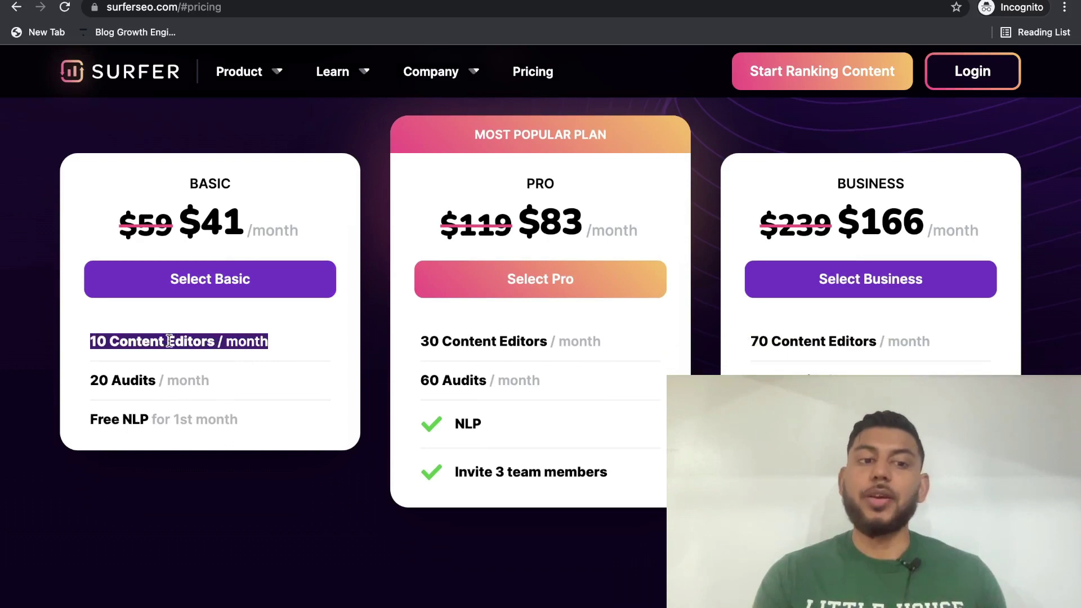
triple_click(144, 379)
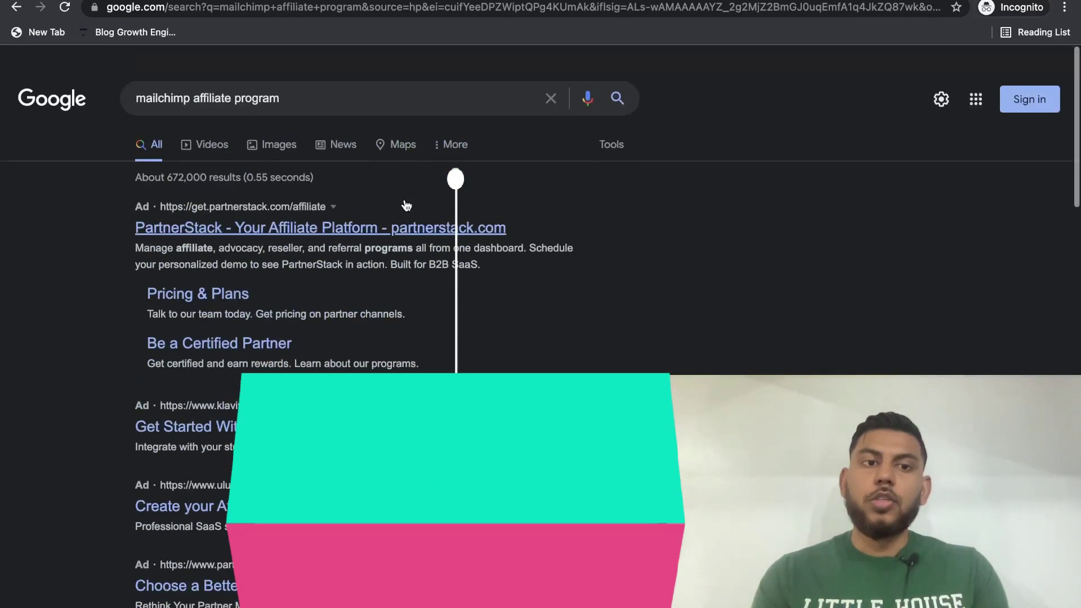
Step: Select the full query 'mailchimp affiliate program' in the Google search box
scroll(406, 204, down, 2)
scroll(398, 198, up, 2)
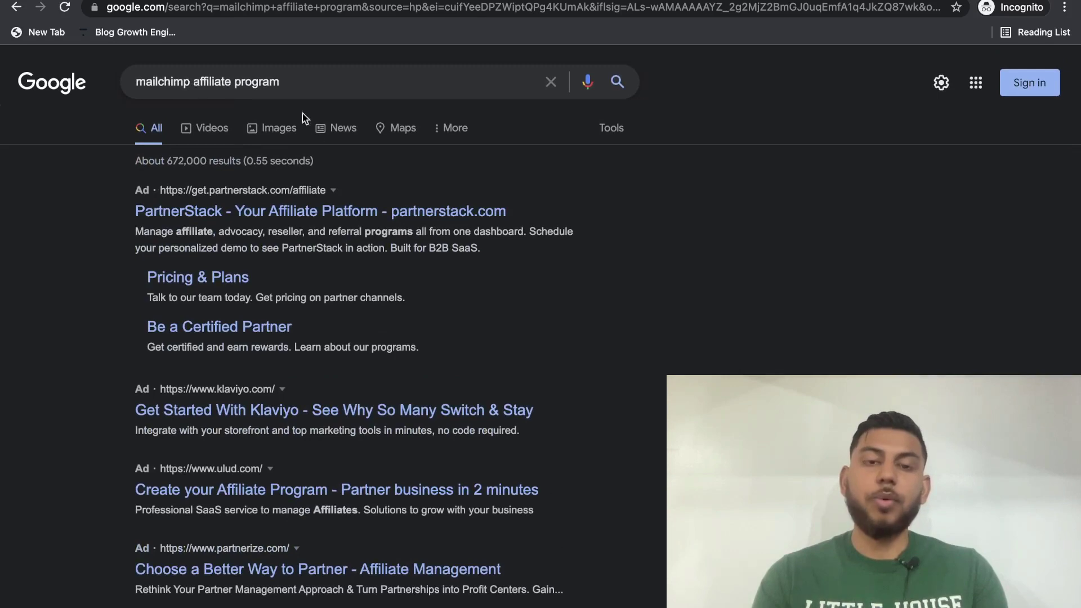
double_click(250, 83)
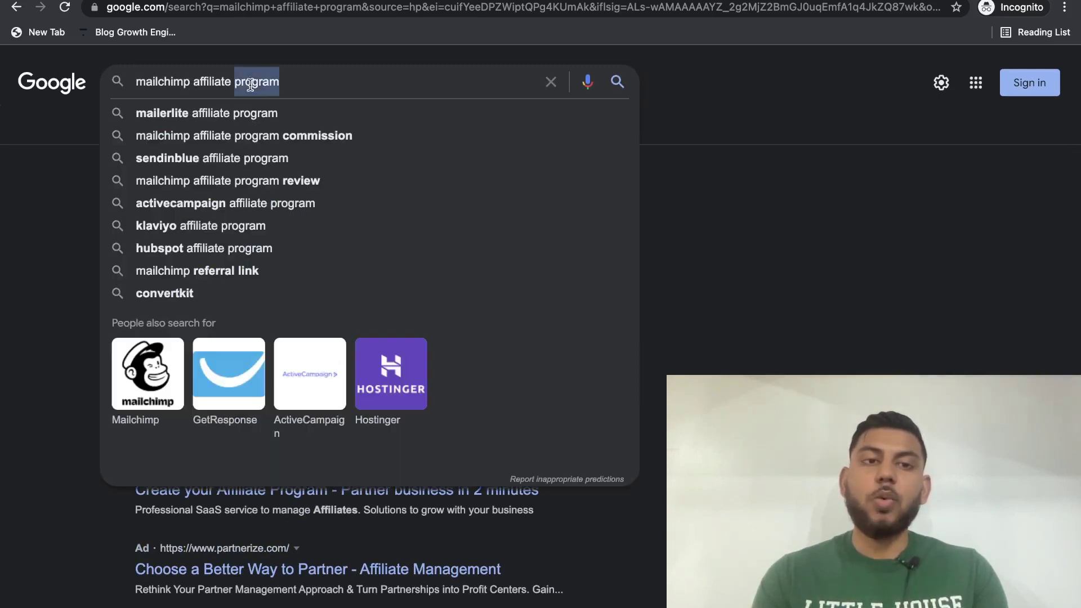
triple_click(250, 83)
key(ctrl+c)
click(704, 213)
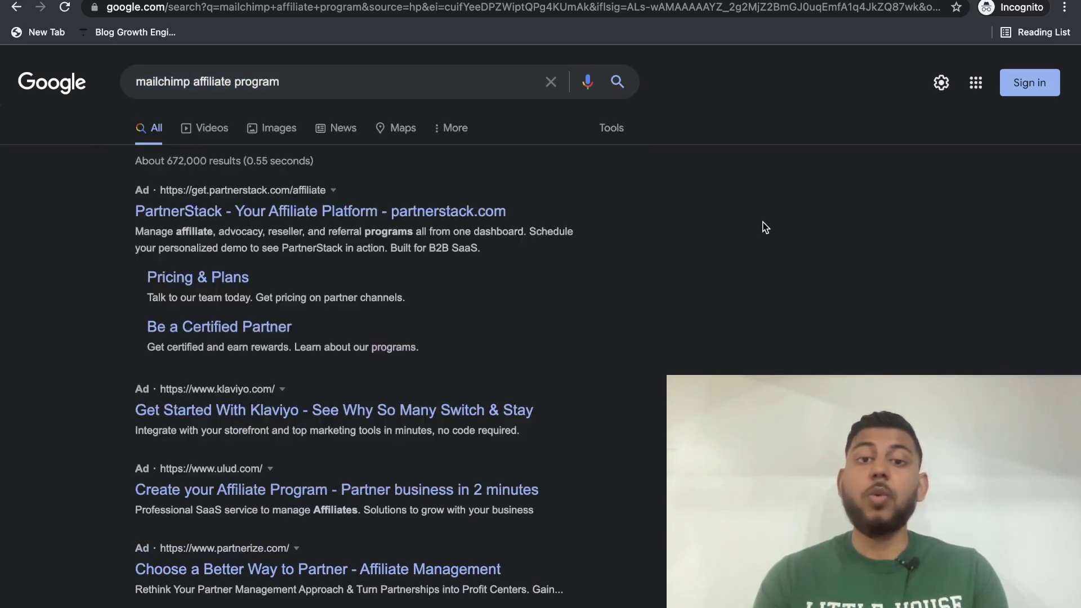
Step: Paste the keyword into Content Editor, keep Desktop results, and create the draft
scroll(765, 227, down, 10)
scroll(765, 227, down, 12)
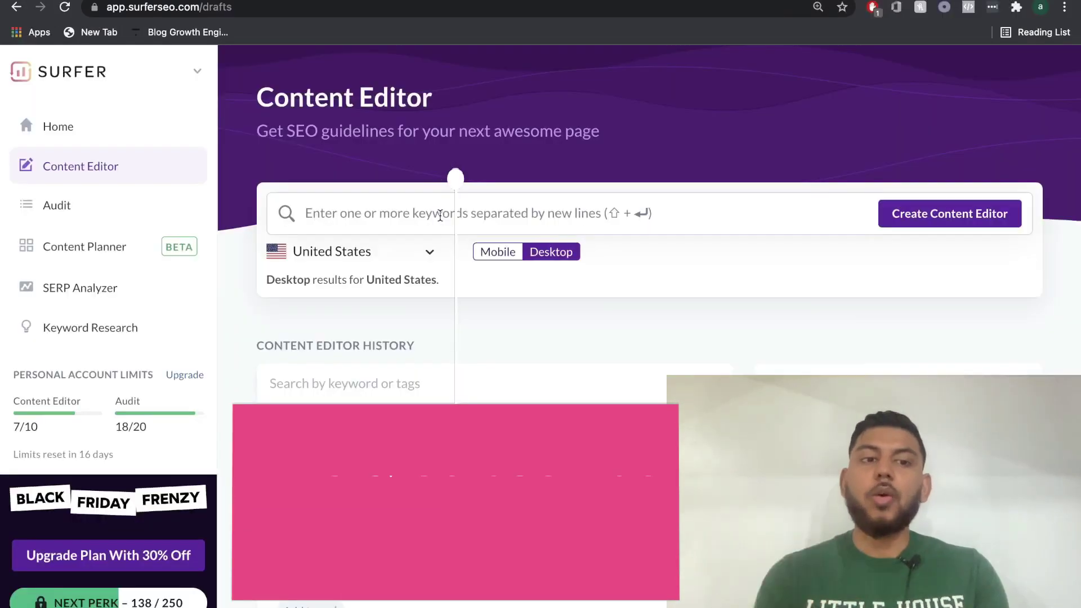
click(440, 216)
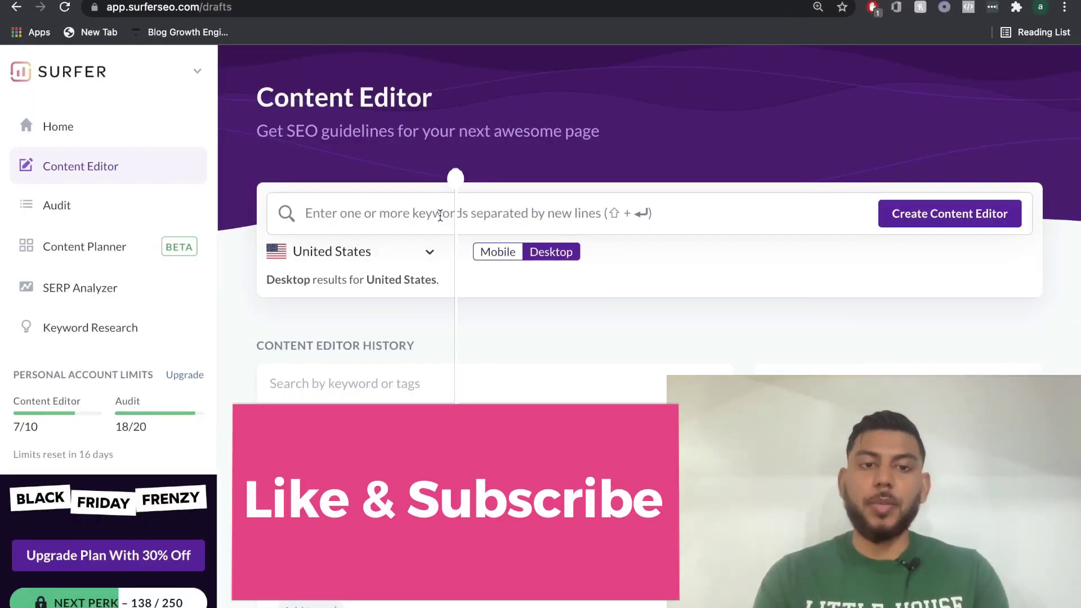
key(ctrl+v)
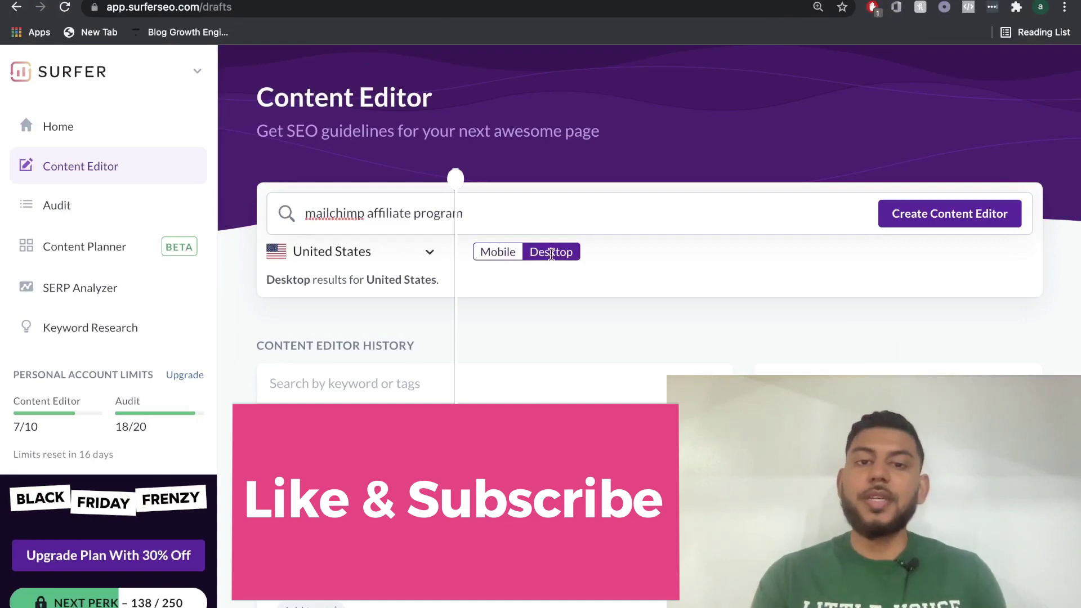
click(499, 253)
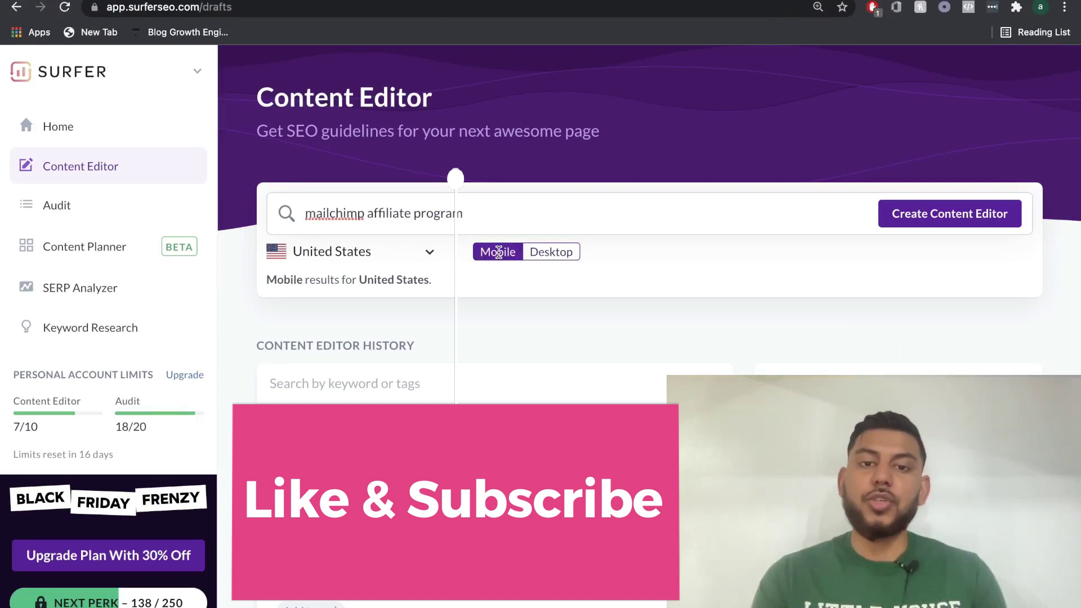
click(533, 252)
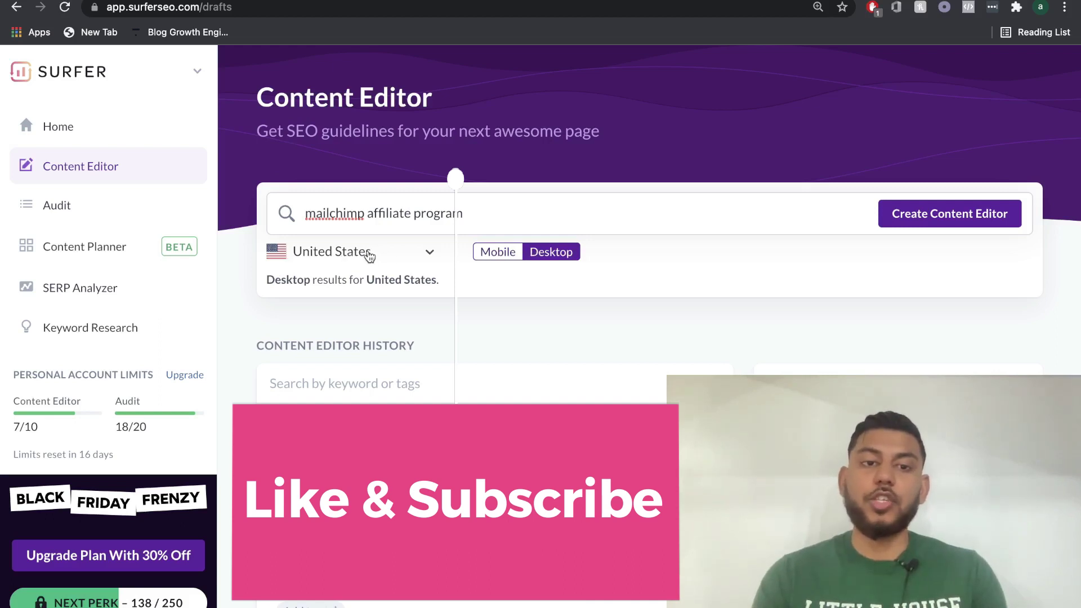
click(896, 211)
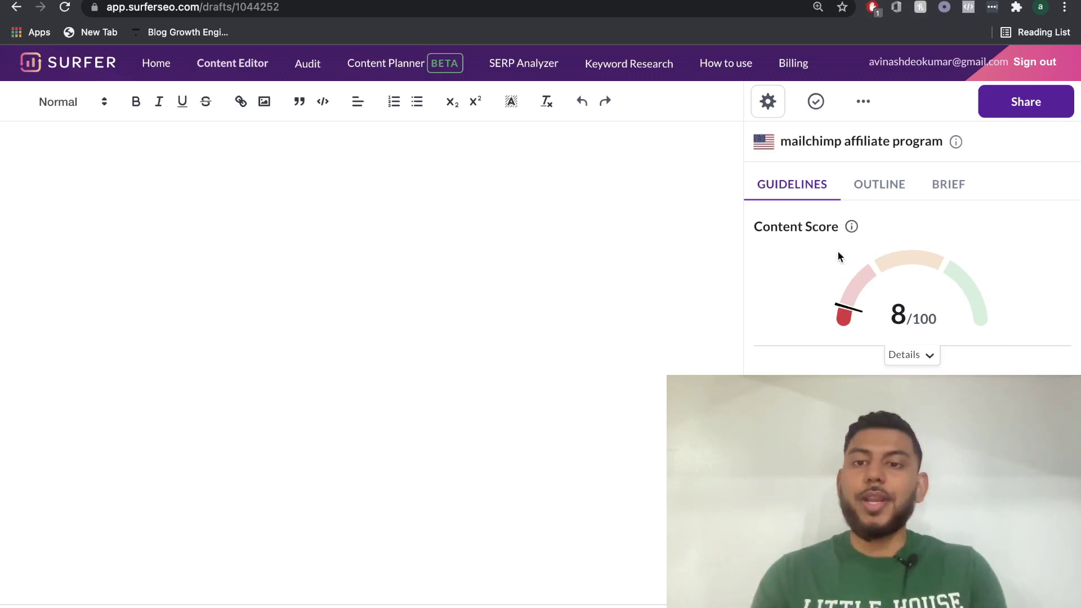
Step: Review the 8/100 Content Score details and length stats, then the 80 suggested terms
mouse_move(850, 228)
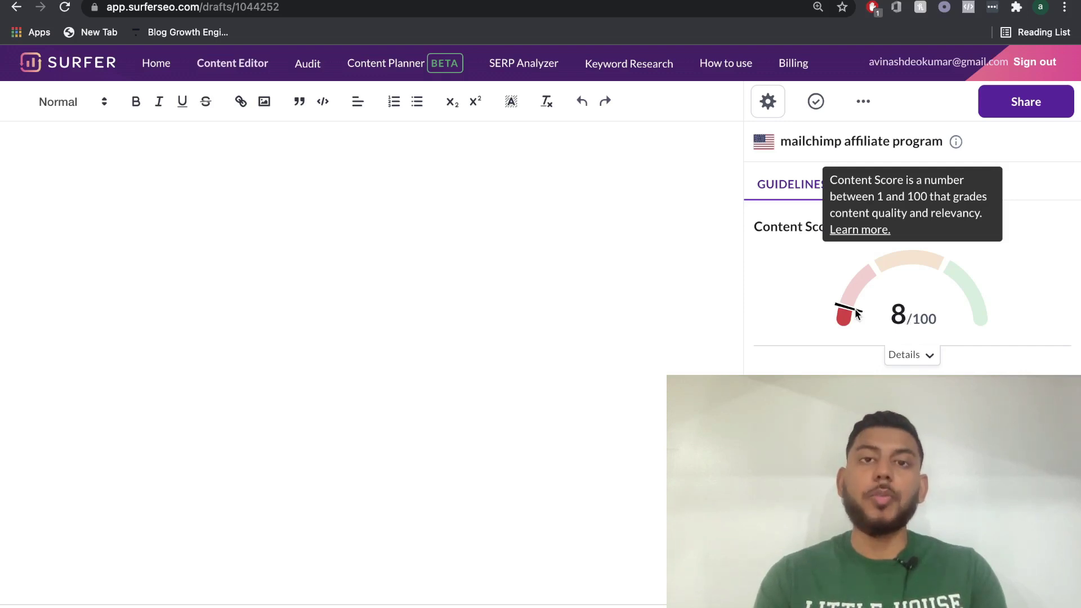
scroll(860, 341, down, 3)
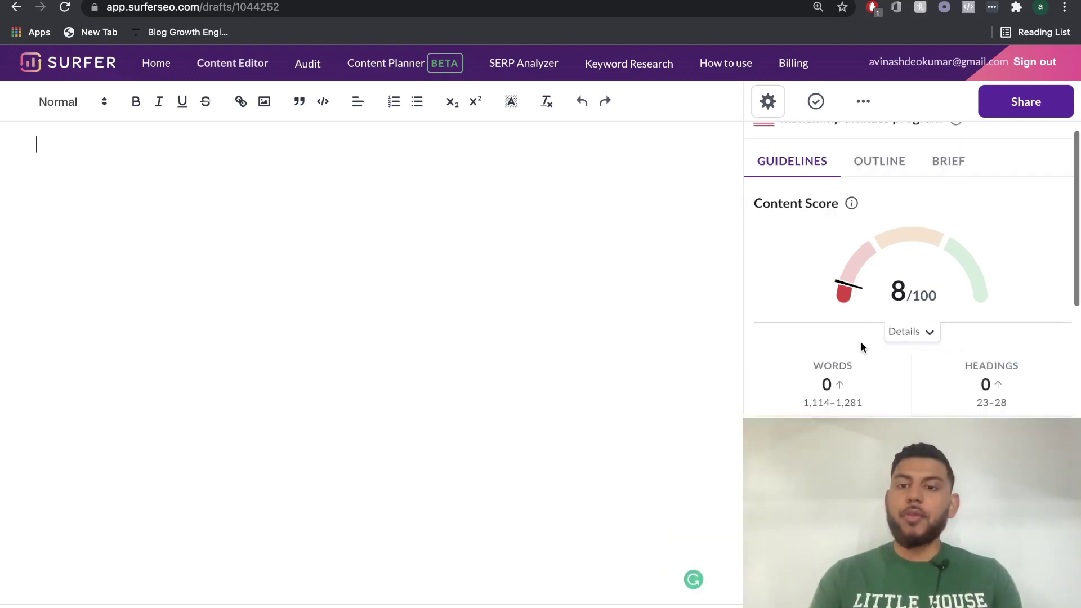
mouse_move(849, 365)
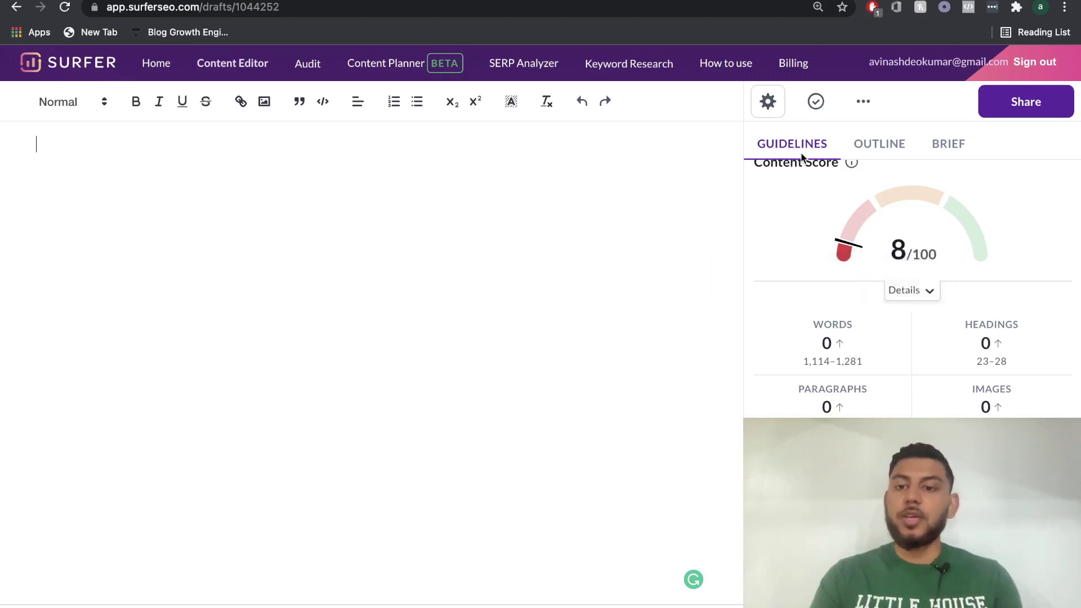
scroll(824, 319, down, 1)
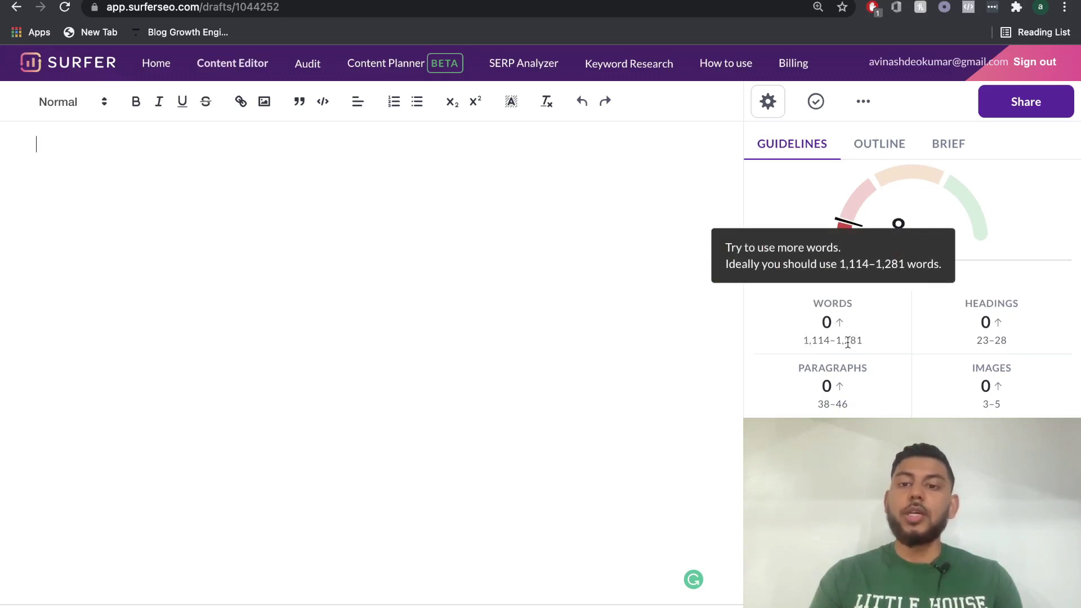
scroll(851, 340, down, 1)
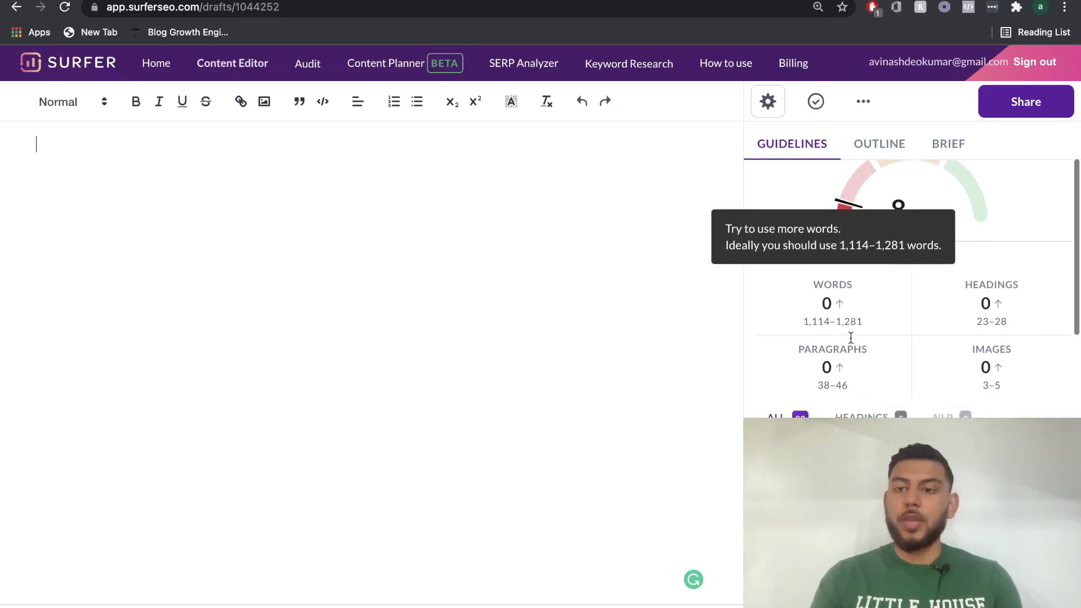
scroll(978, 321, up, 1)
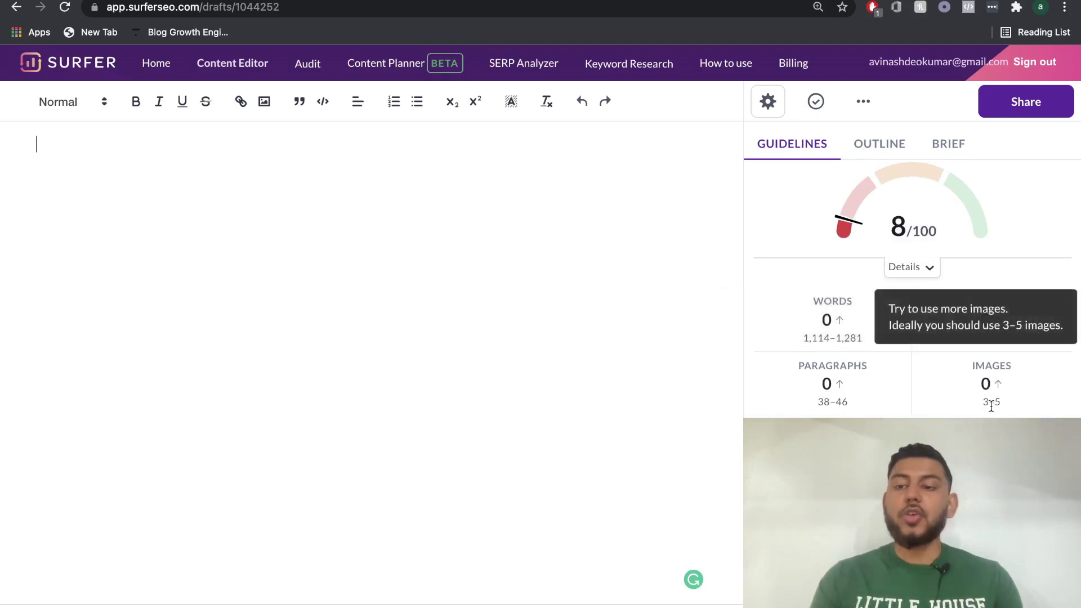
scroll(991, 405, down, 4)
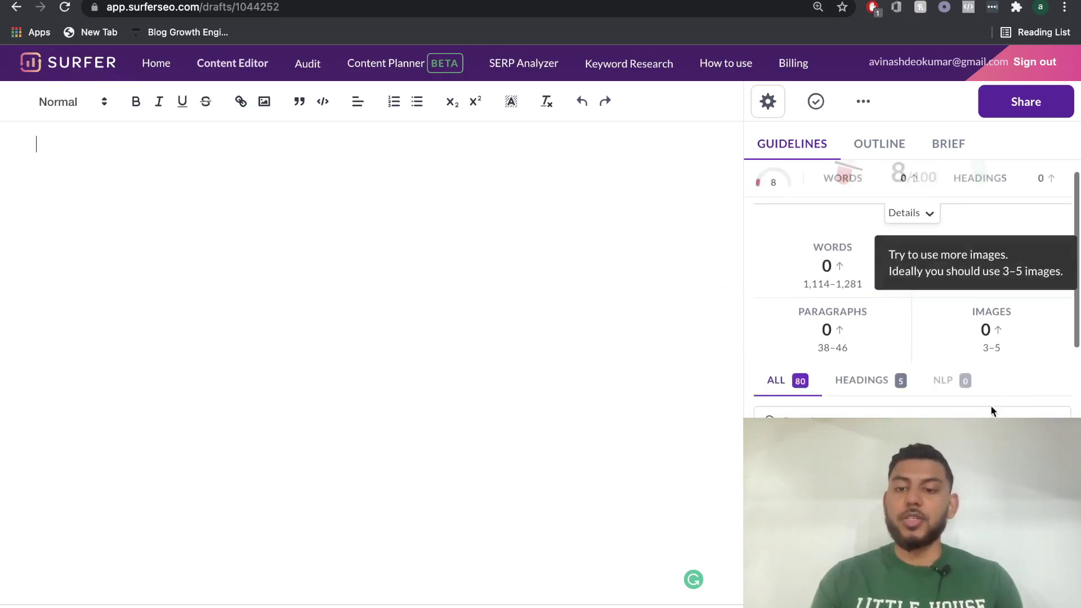
scroll(884, 315, down, 1)
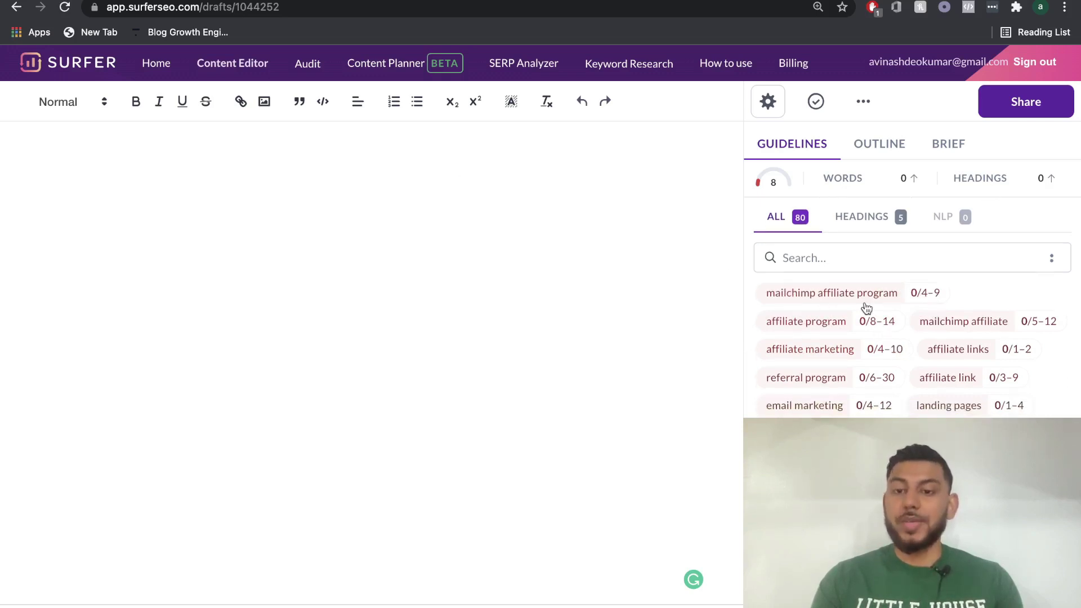
mouse_move(829, 295)
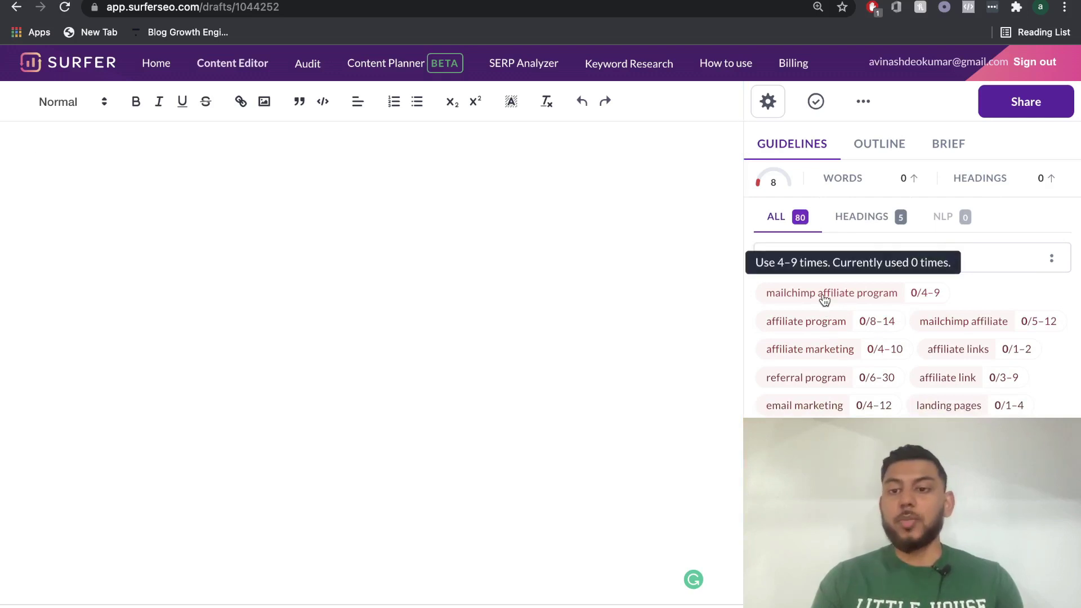
scroll(821, 321, down, 1)
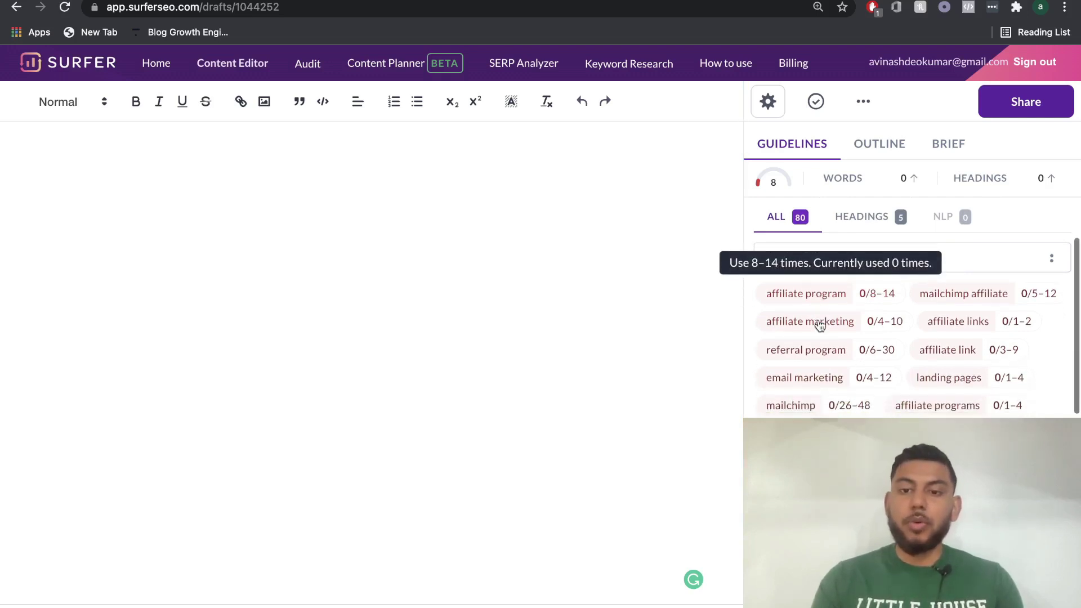
scroll(805, 352, down, 2)
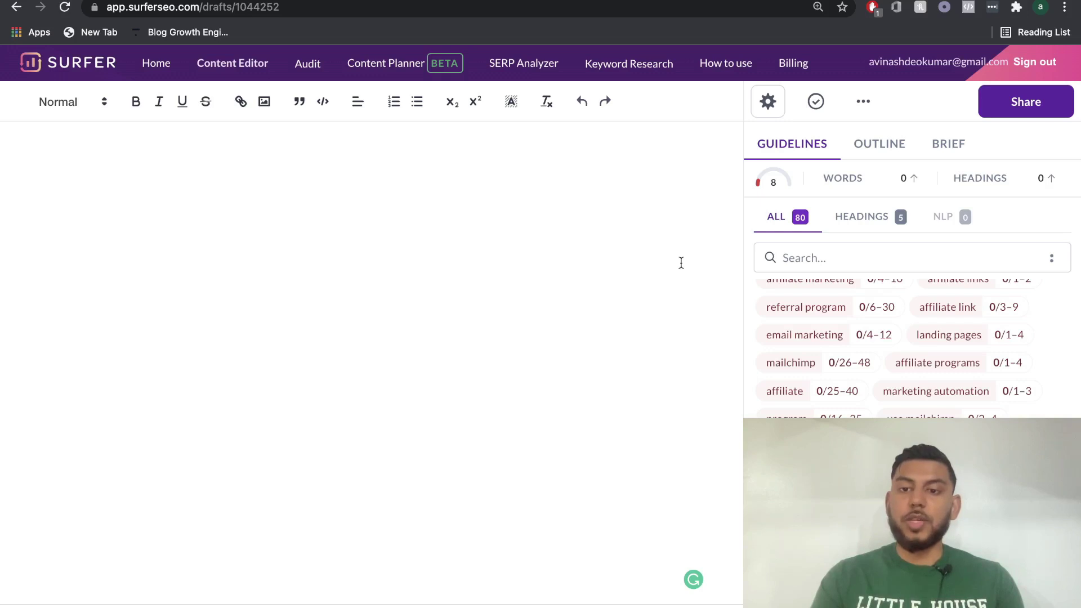
scroll(844, 338, up, 3)
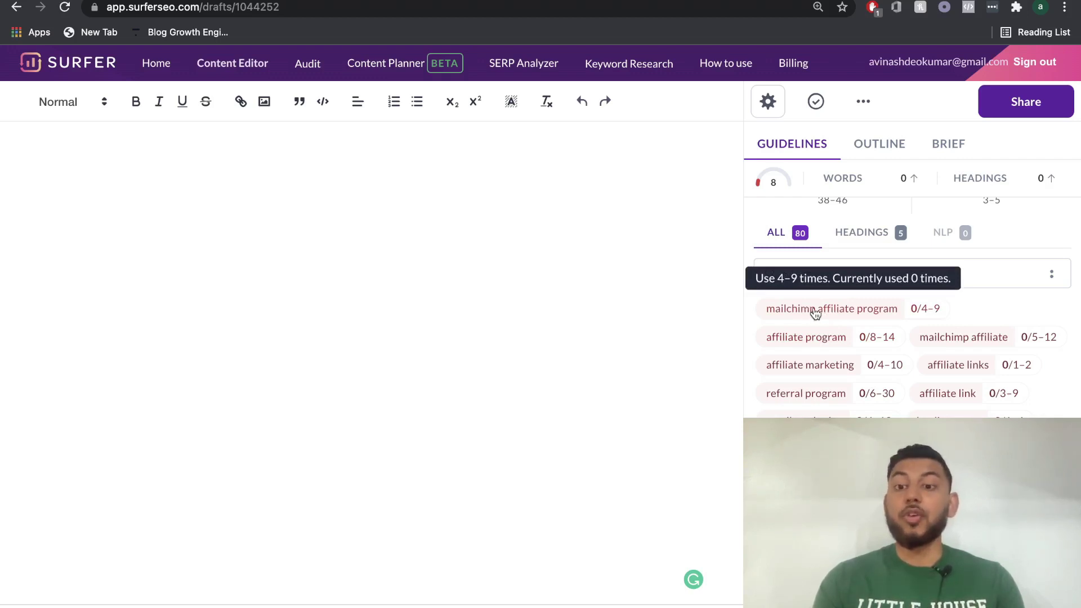
Step: View and close the examples of use for the term 'mailchimp affiliate program'
click(845, 315)
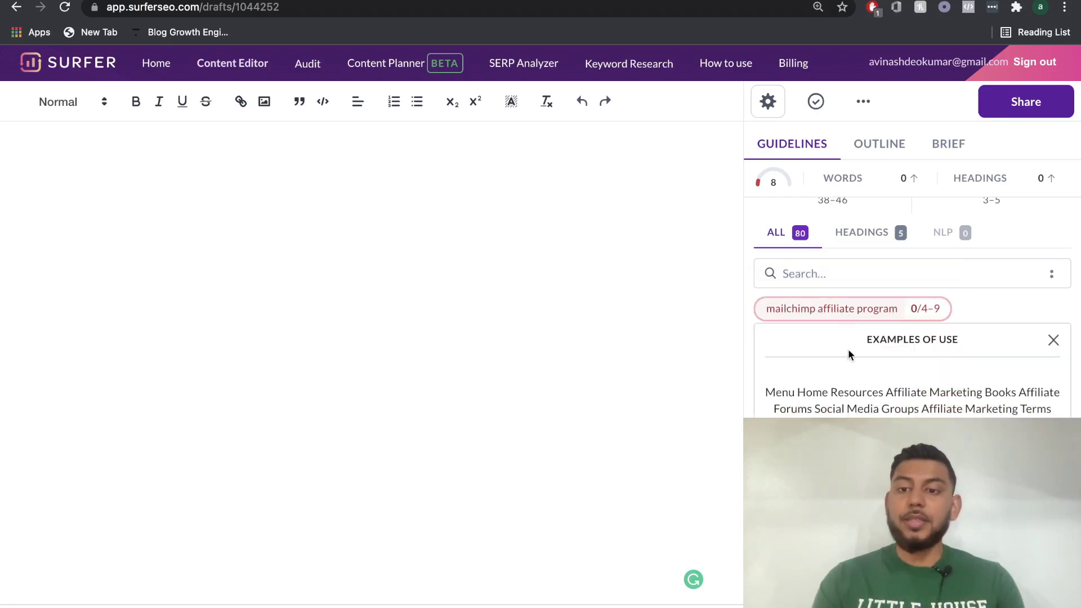
scroll(848, 349, down, 1)
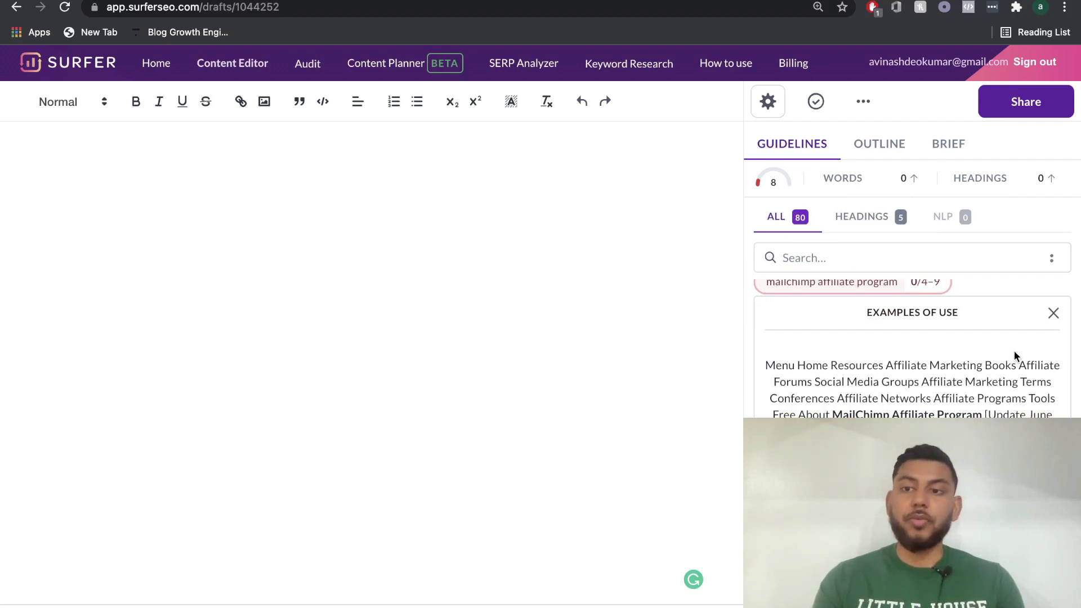
click(828, 283)
scroll(830, 302, up, 5)
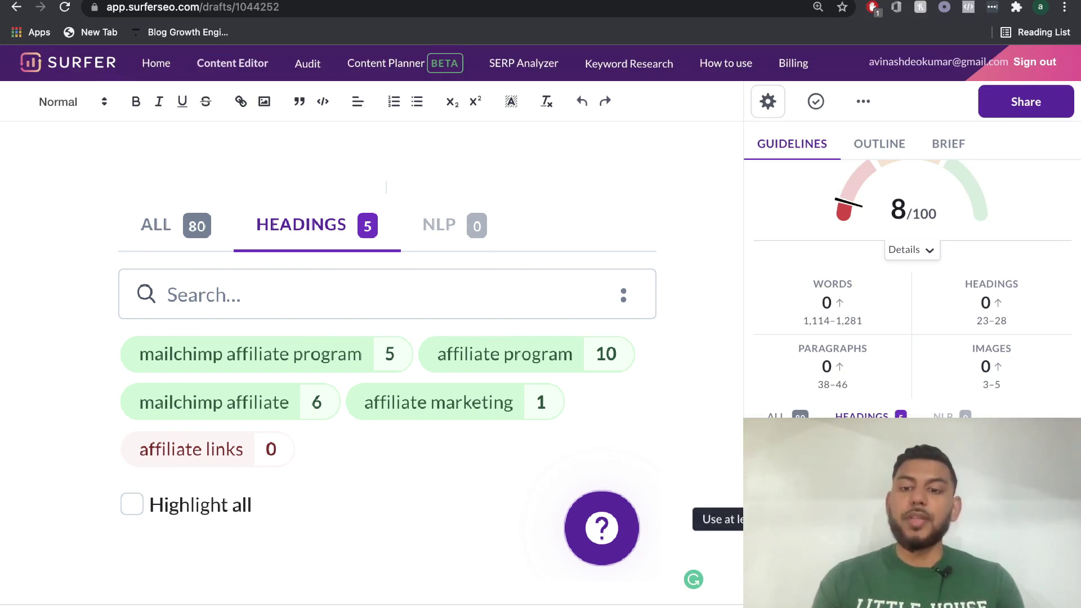
Step: Generate the AI outline brief and expand the 'MailChimp Affiliate Program [Update June 2019]' title
click(870, 188)
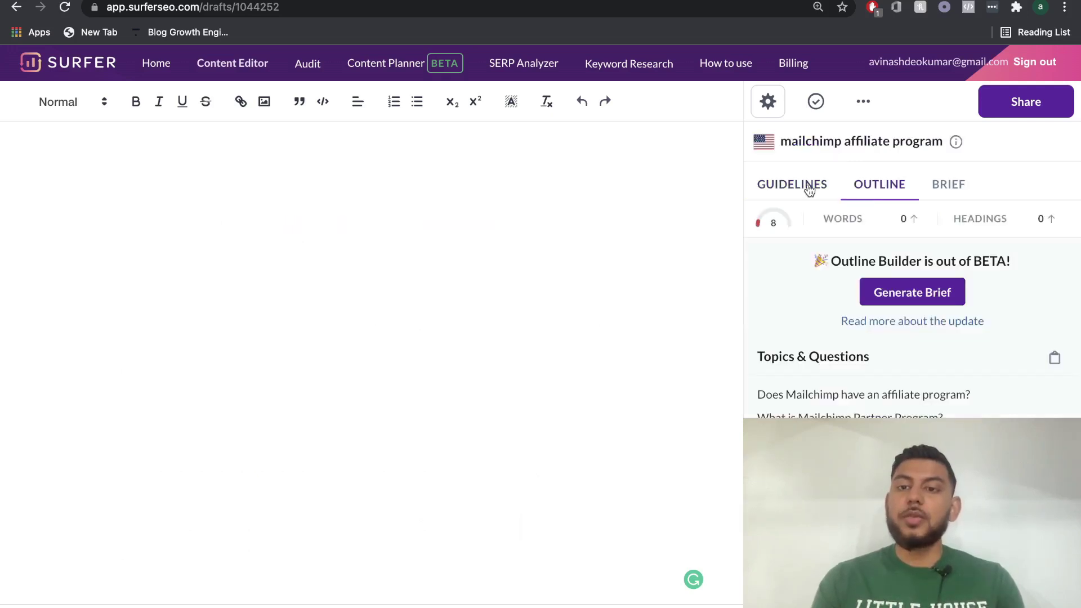
click(810, 189)
click(875, 188)
click(882, 290)
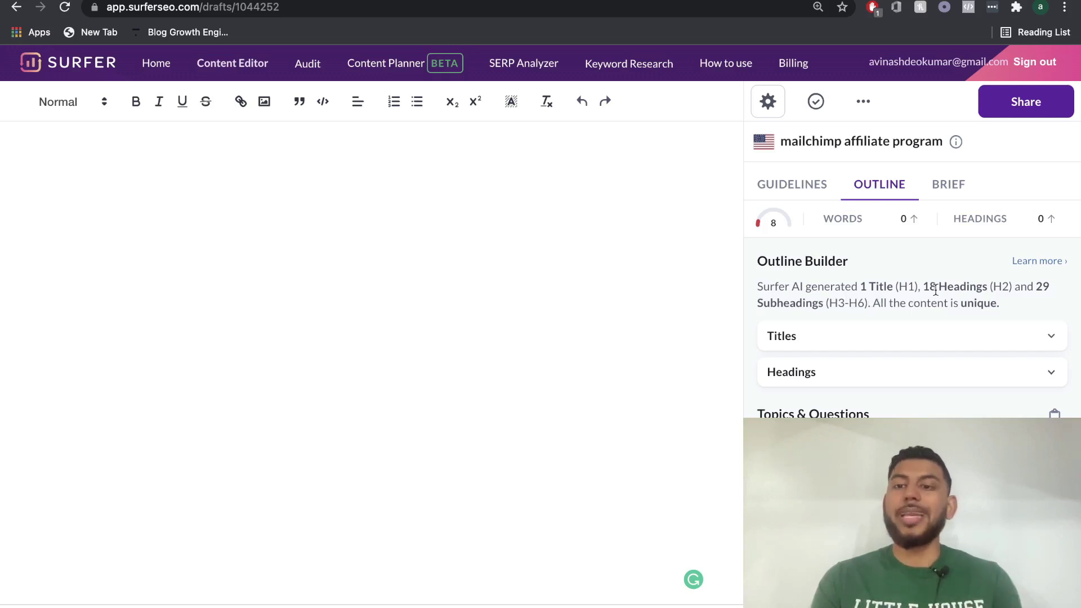
click(978, 336)
scroll(973, 336, down, 1)
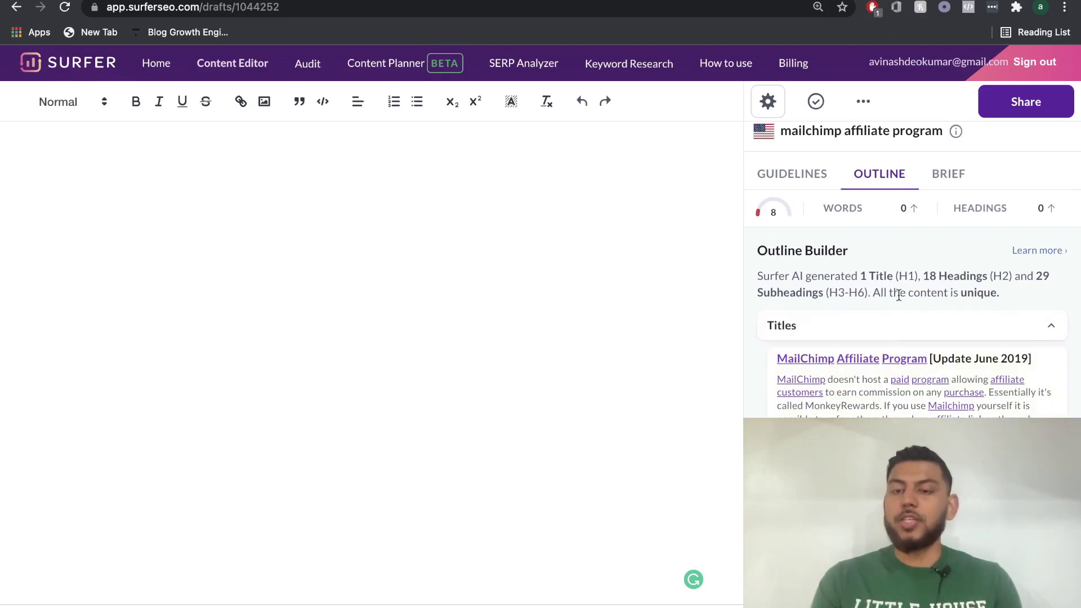
Step: Collapse the title and expand the Headings, starting at 'How do I join Mailchimp Affiliate Program?'
click(915, 327)
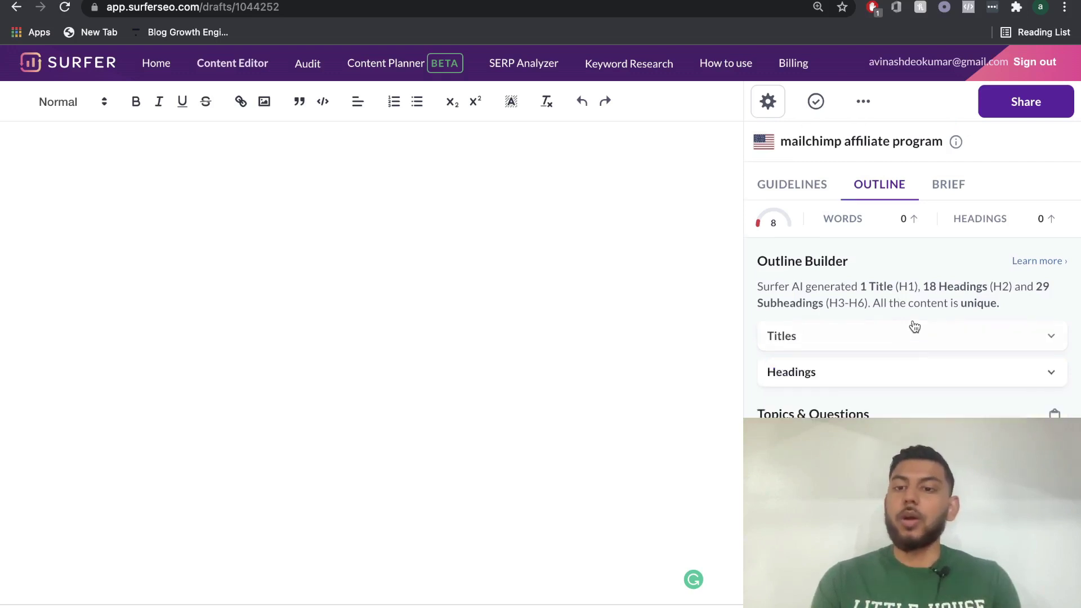
click(954, 374)
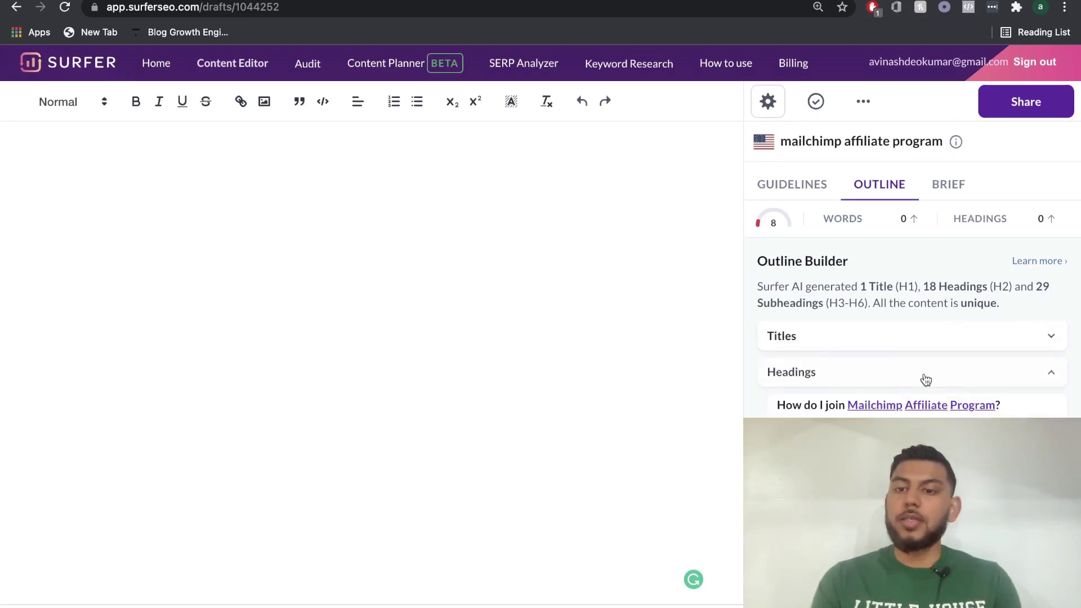
scroll(924, 379, down, 1)
scroll(970, 301, down, 4)
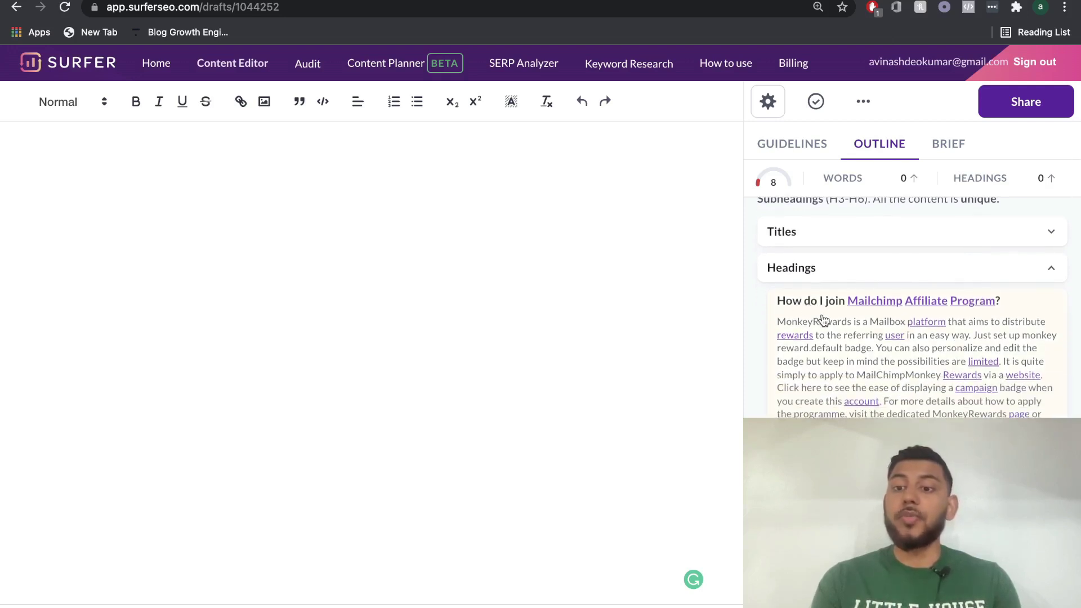
Step: Read through generated headings and paragraphs like 'Commission rates on Mailchimp's Affiliate Program' and 'Plans & Pricing'
scroll(833, 338, down, 6)
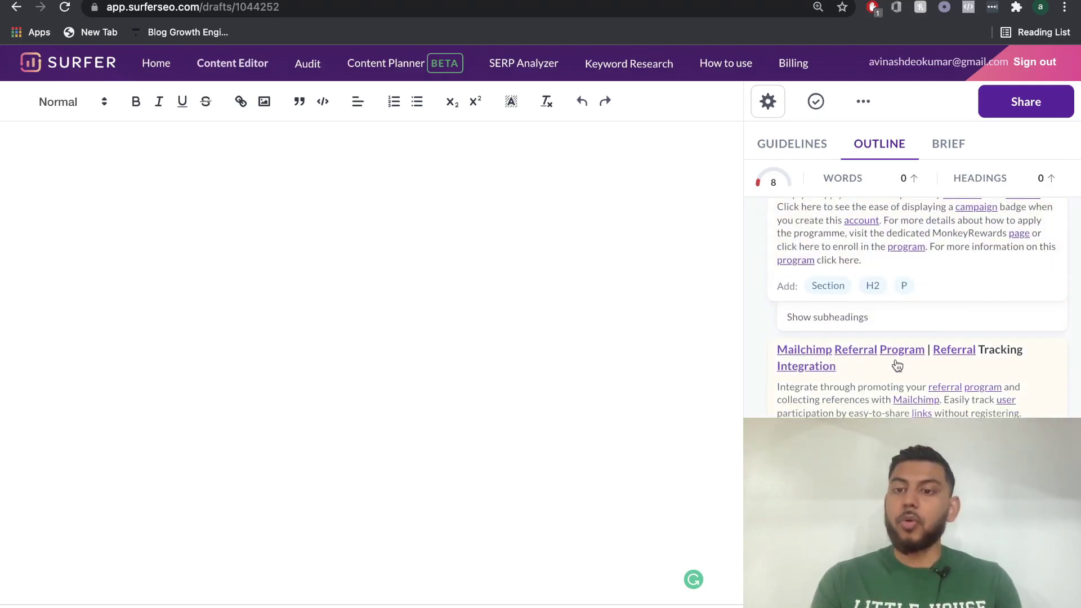
scroll(928, 369, down, 1)
scroll(928, 369, down, 8)
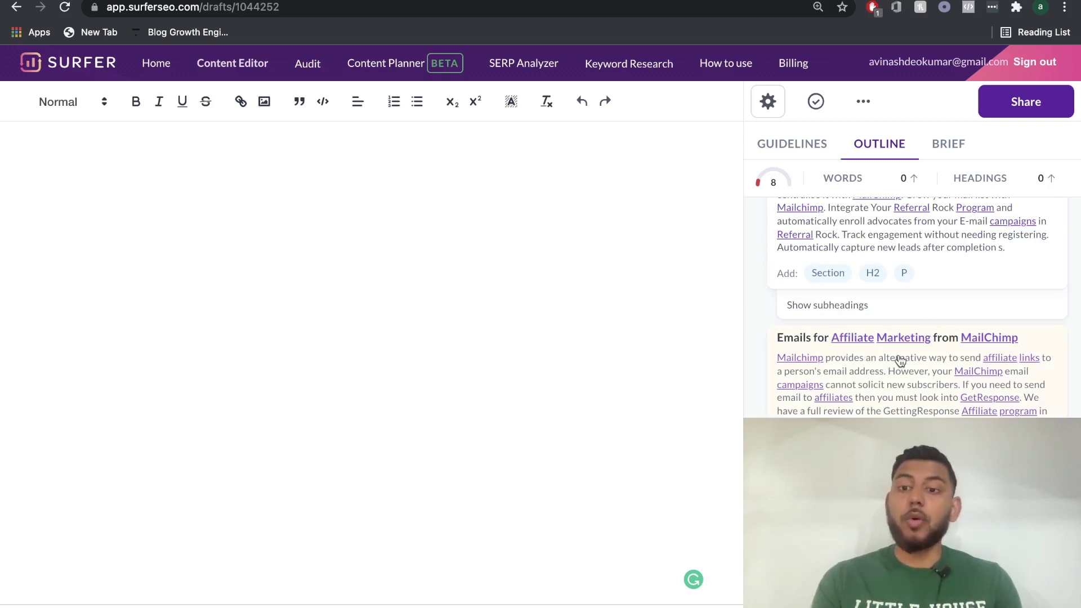
scroll(922, 367, down, 1)
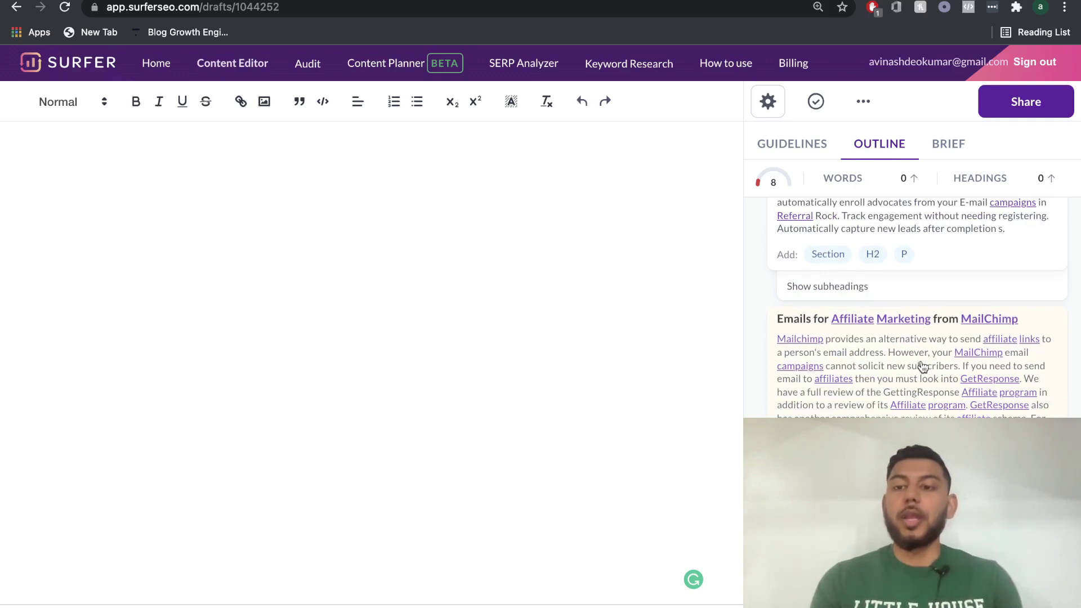
scroll(923, 368, down, 2)
scroll(922, 366, down, 1)
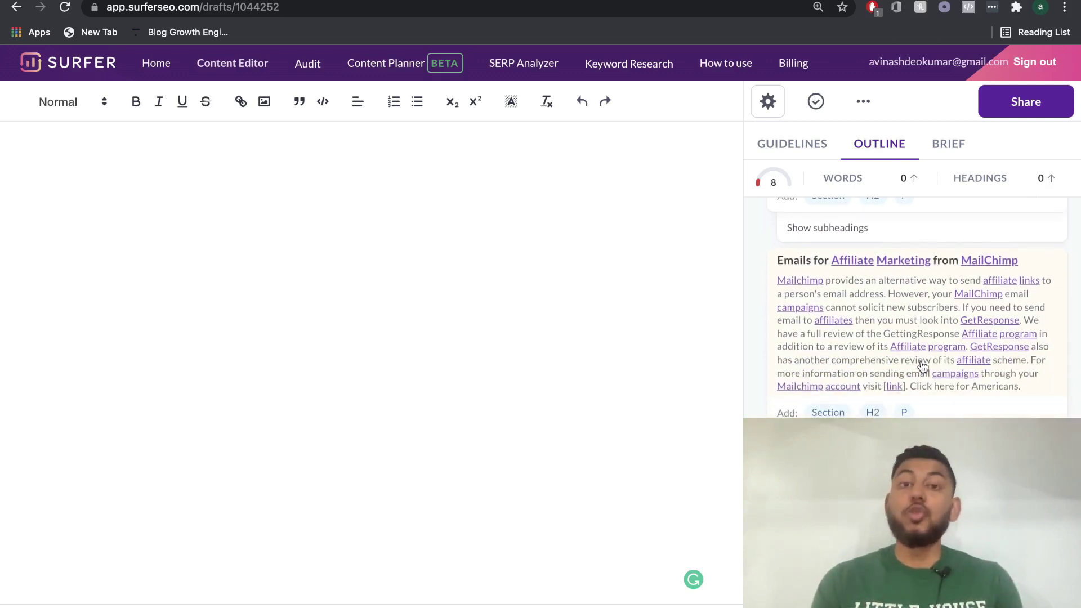
scroll(924, 366, down, 2)
scroll(918, 370, down, 5)
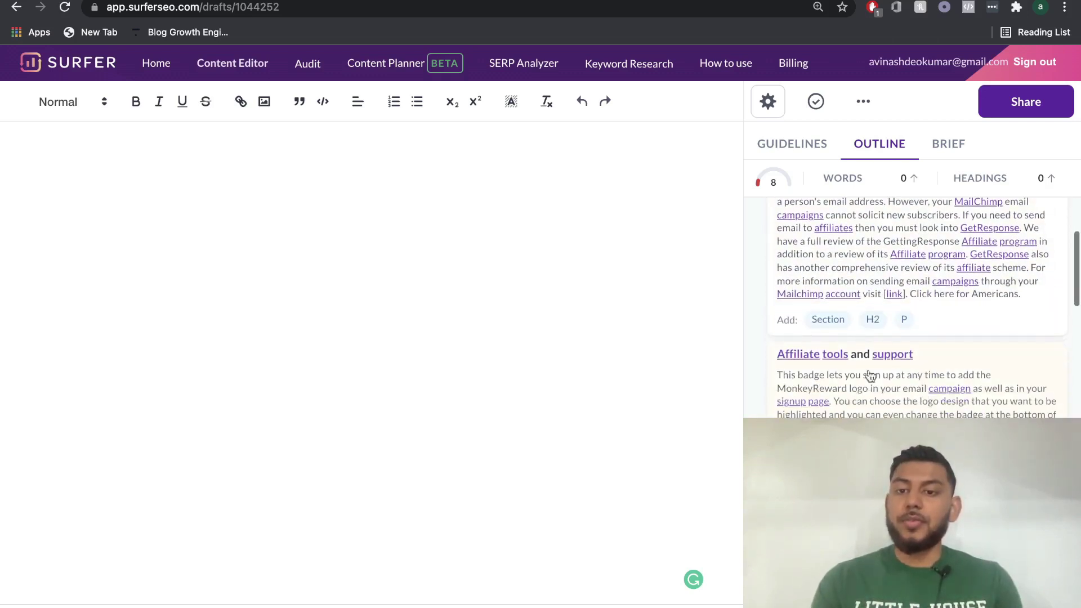
scroll(907, 376, down, 1)
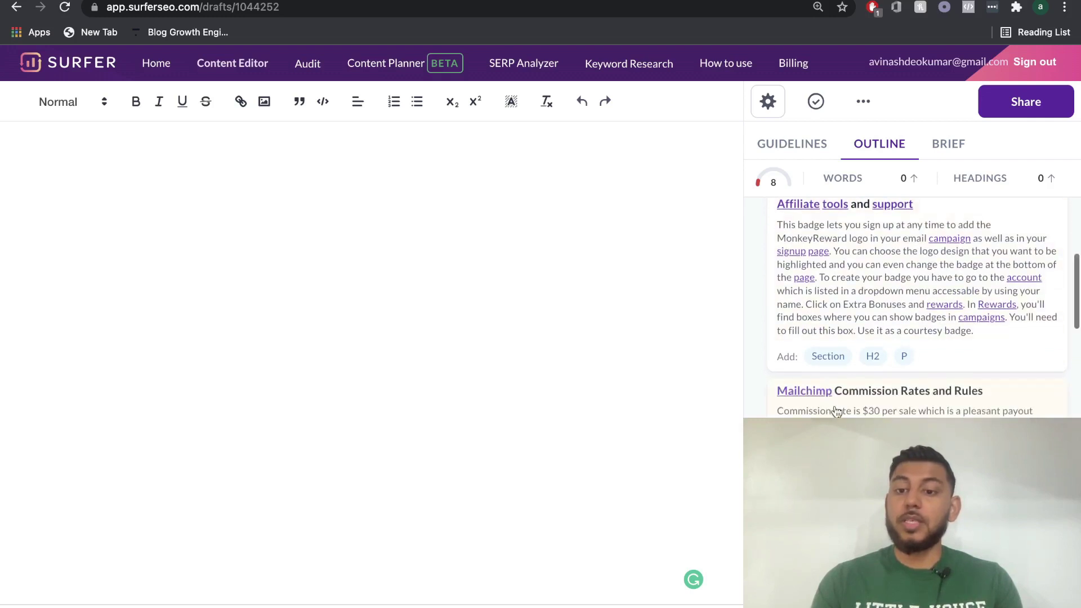
scroll(895, 411, down, 8)
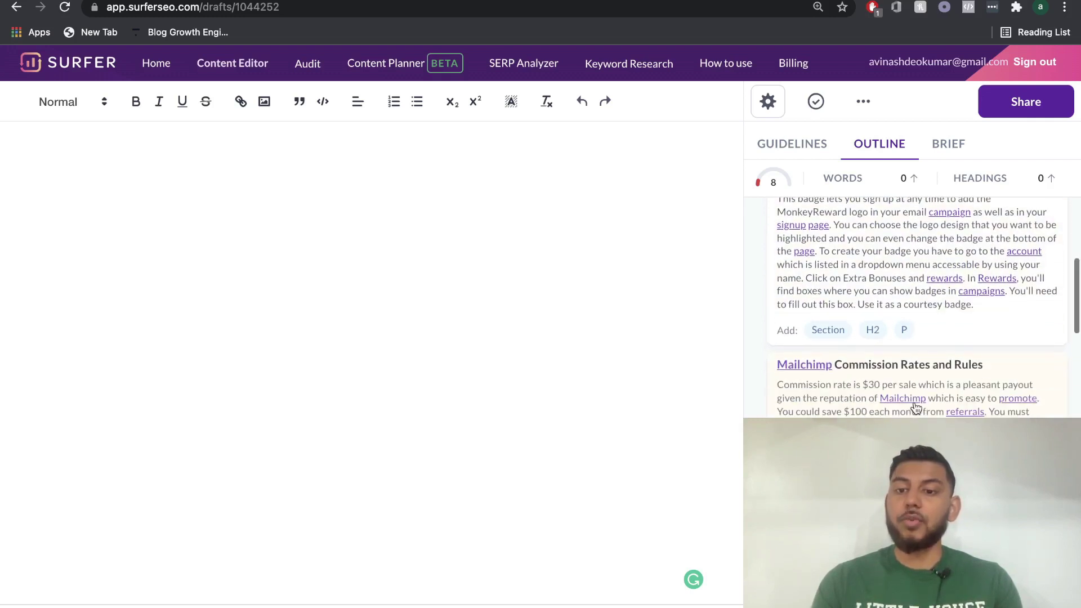
scroll(892, 410, down, 10)
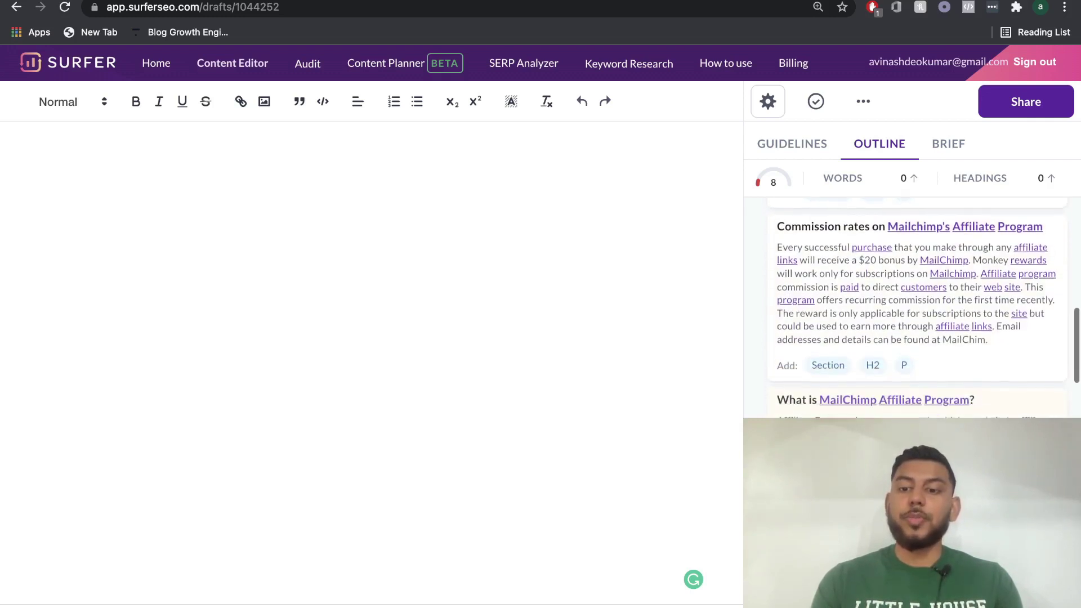
scroll(913, 304, down, 6)
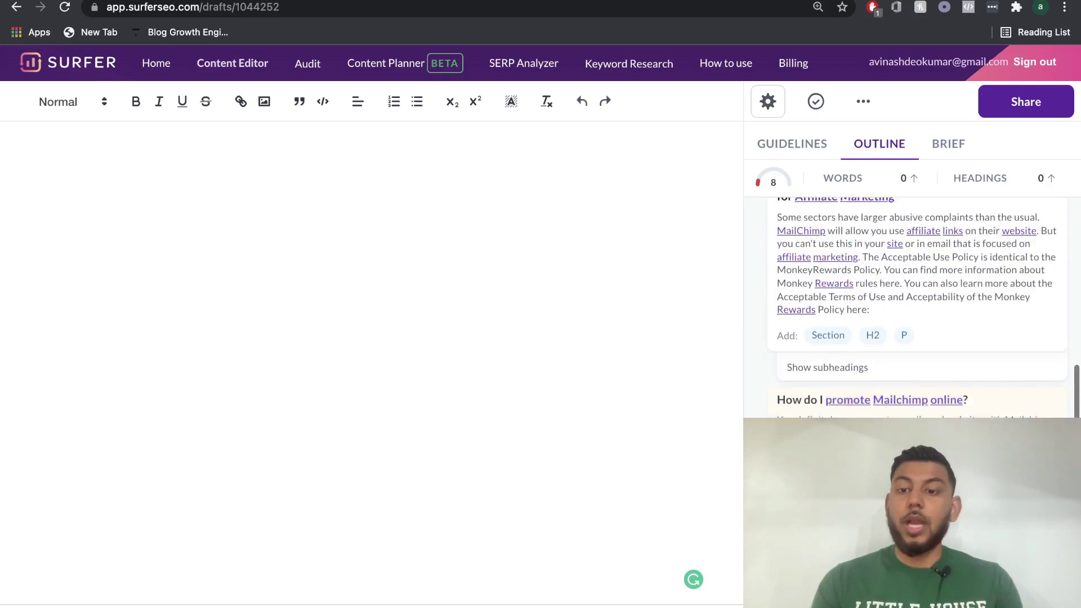
scroll(897, 386, down, 10)
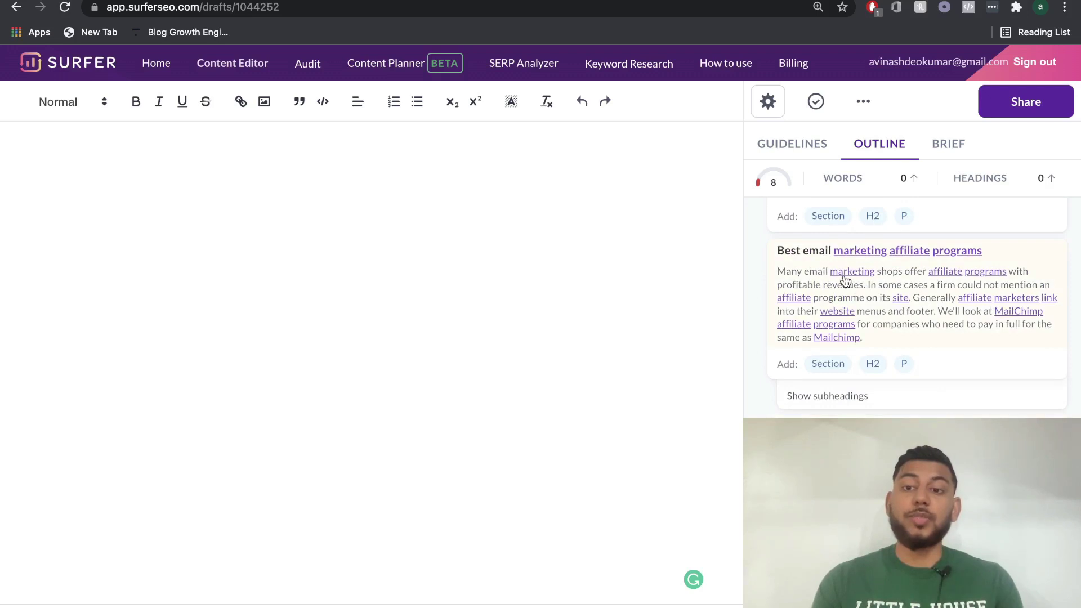
scroll(888, 287, down, 1)
scroll(887, 288, down, 7)
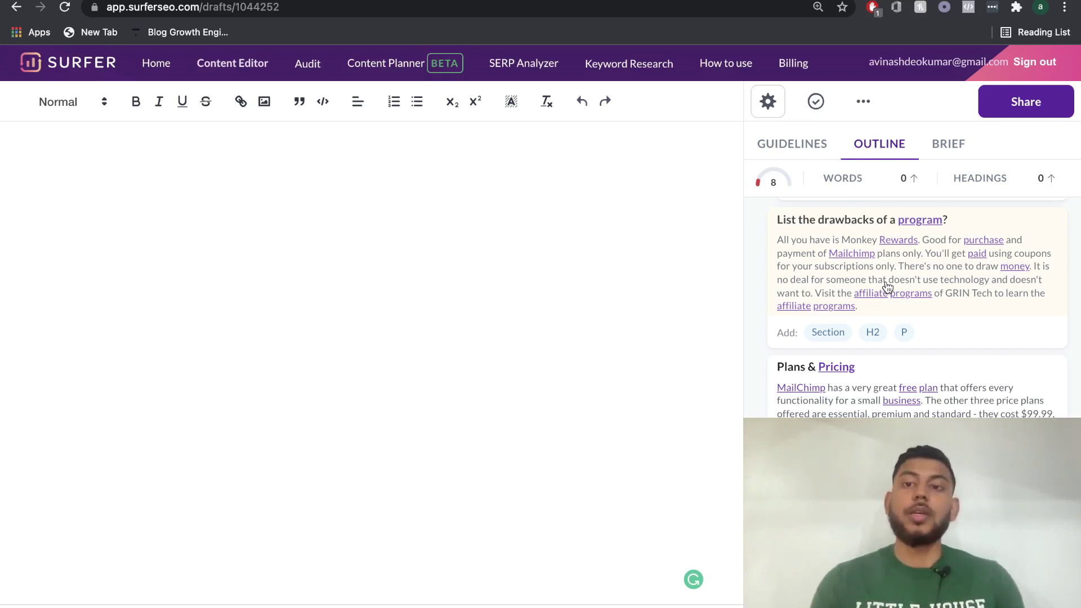
scroll(888, 287, down, 10)
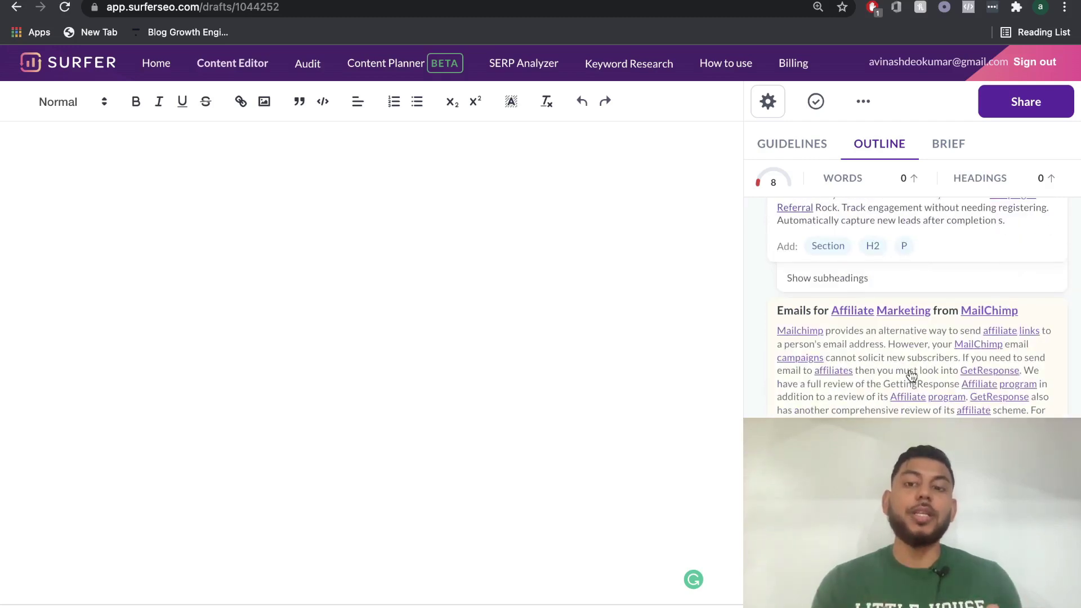
scroll(912, 376, down, 10)
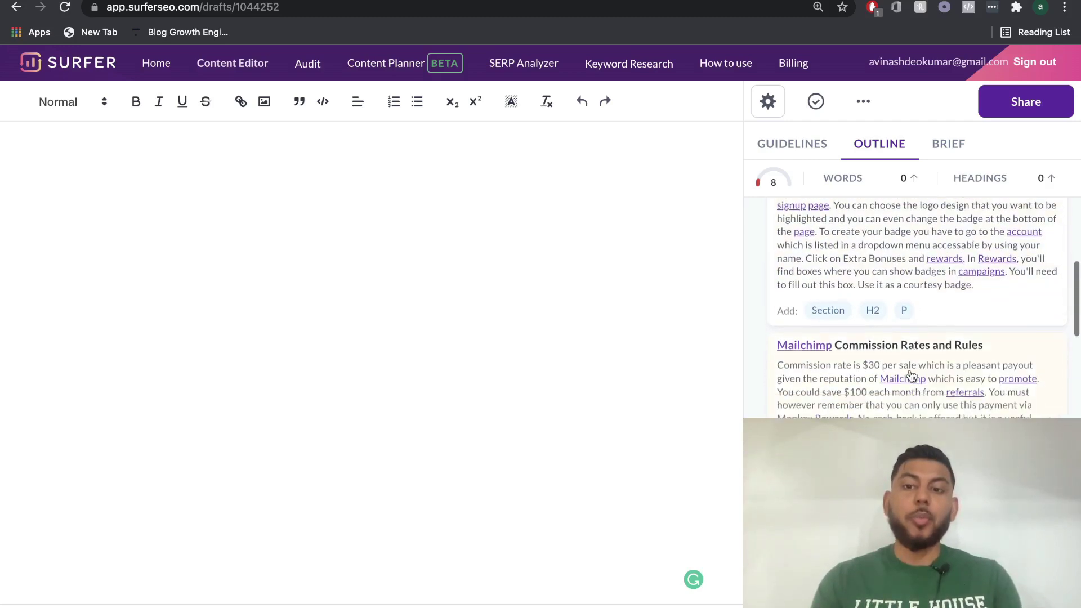
scroll(912, 375, down, 5)
scroll(912, 376, up, 2)
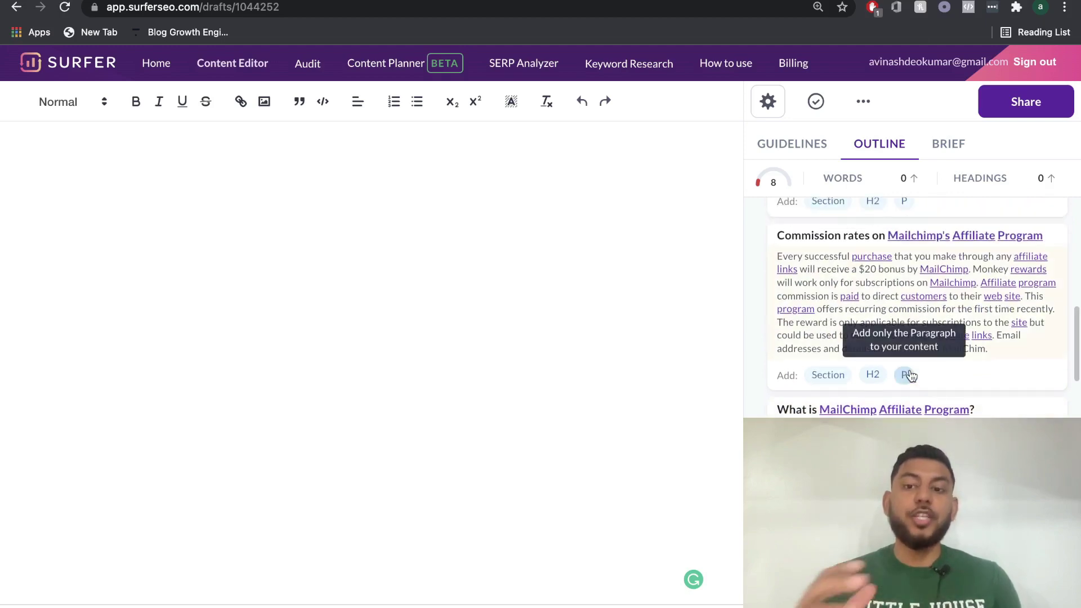